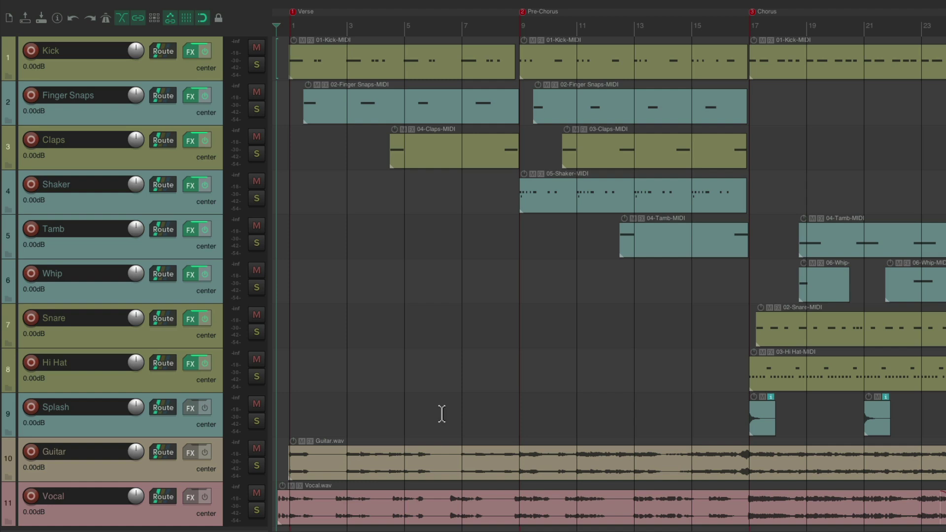
- Play the arrangement, then solo the Kick track and play it on its own
key(space)
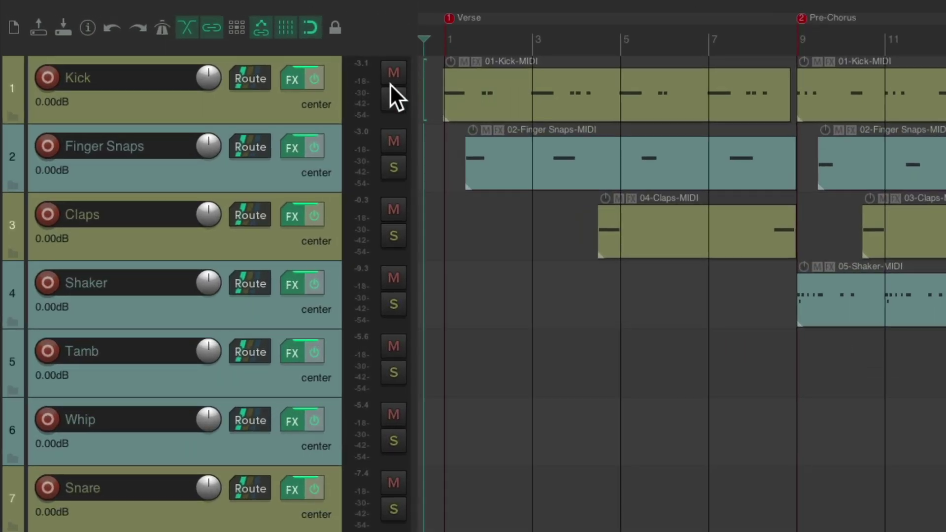
click(257, 65)
key(space)
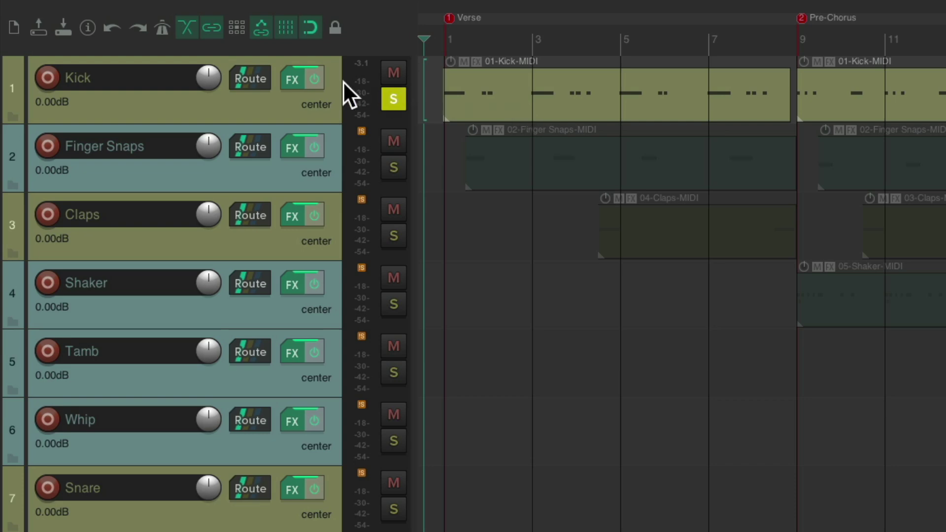
- Choose ReaComp from the 'comp' filter to follow the kick sampler in the Kick track's FX chain
click(297, 79)
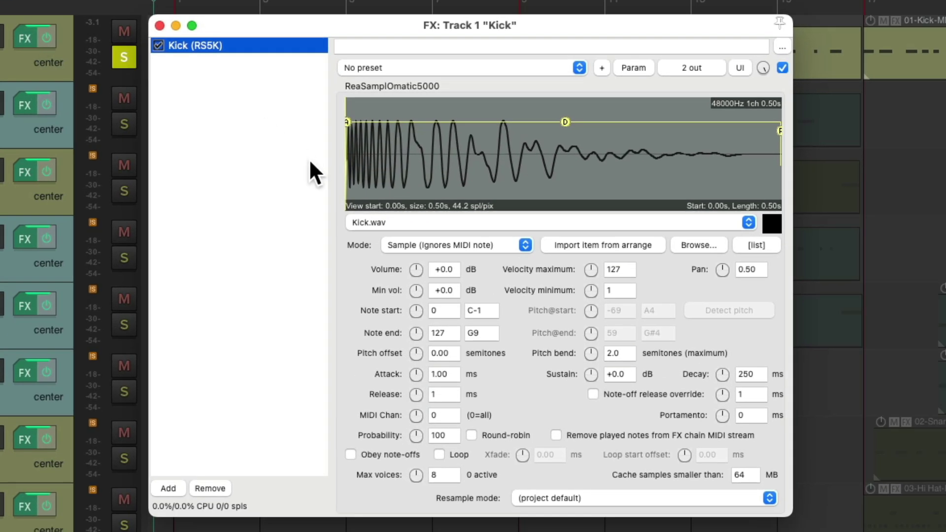
double_click(279, 116)
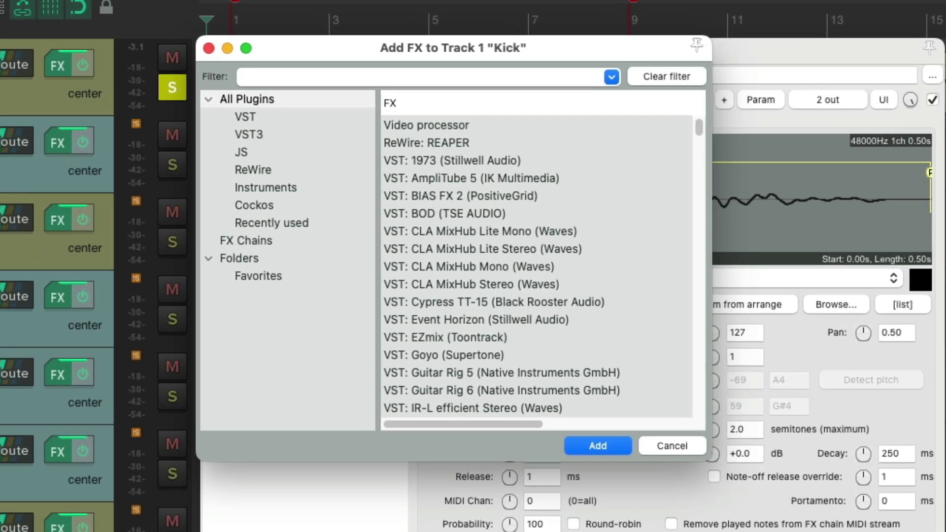
text(comp)
click(480, 119)
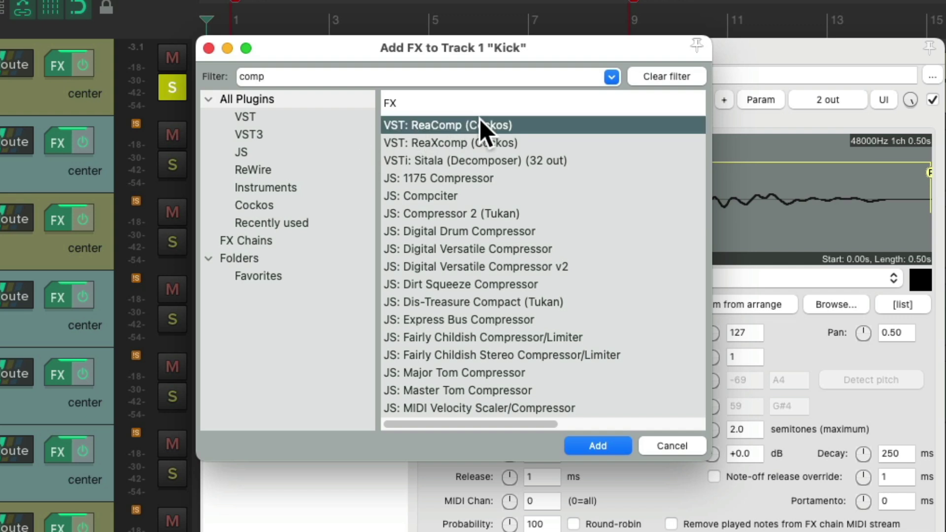
- Add ReaComp with auto make-up and a -7.2 dB threshold, then stop playback and close the chain
double_click(535, 123)
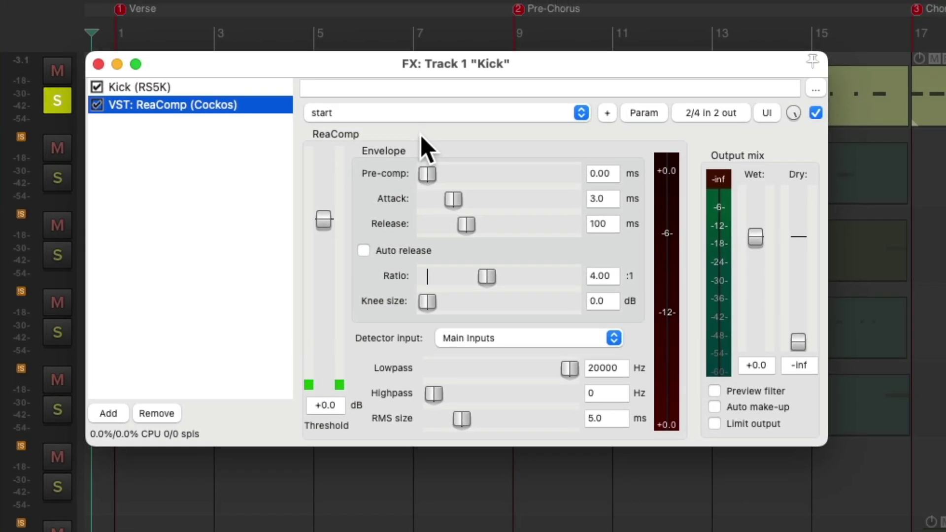
click(714, 407)
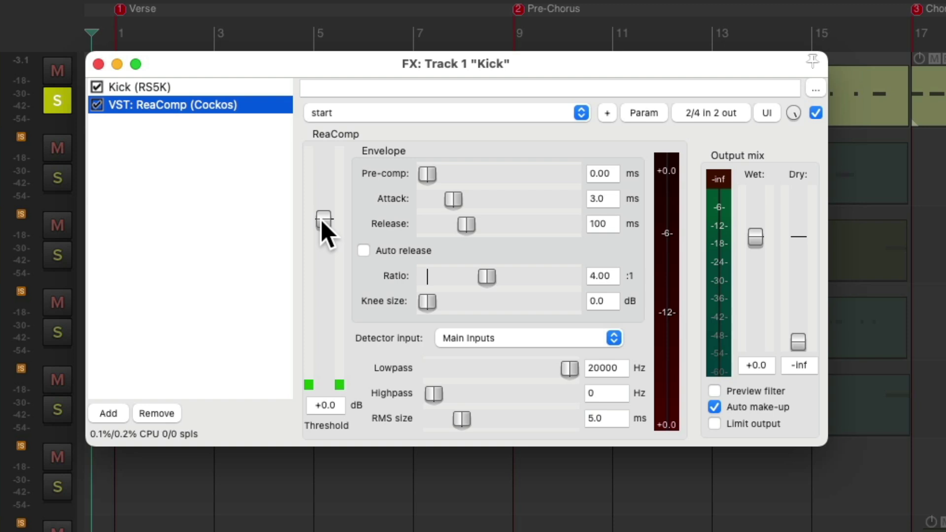
drag(320, 219, 321, 254)
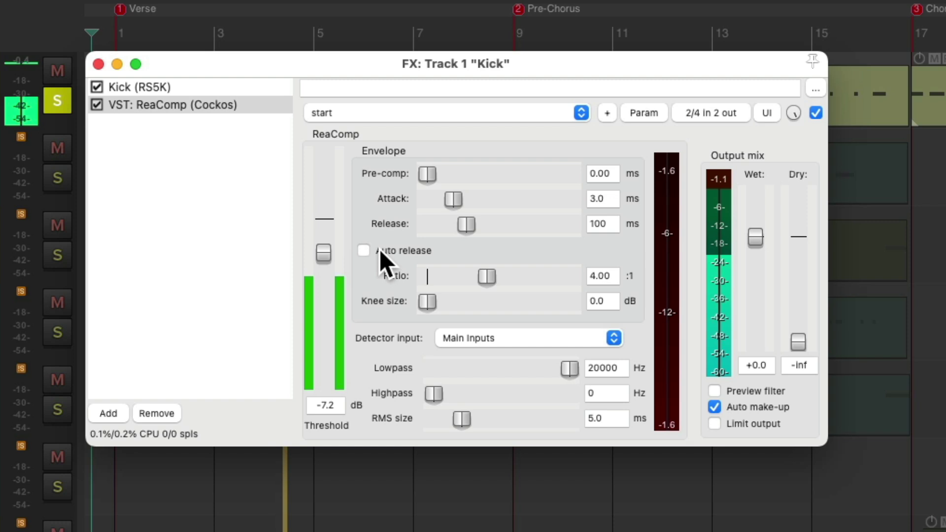
click(810, 117)
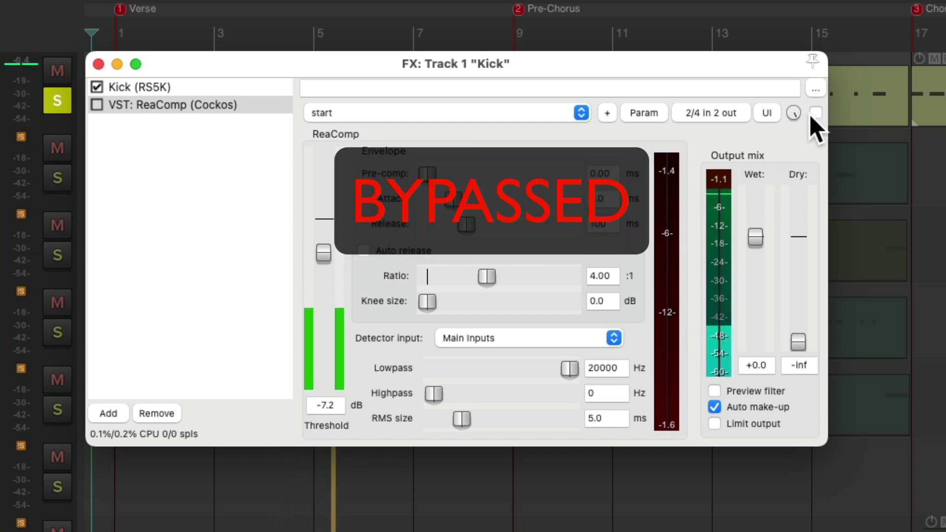
click(811, 116)
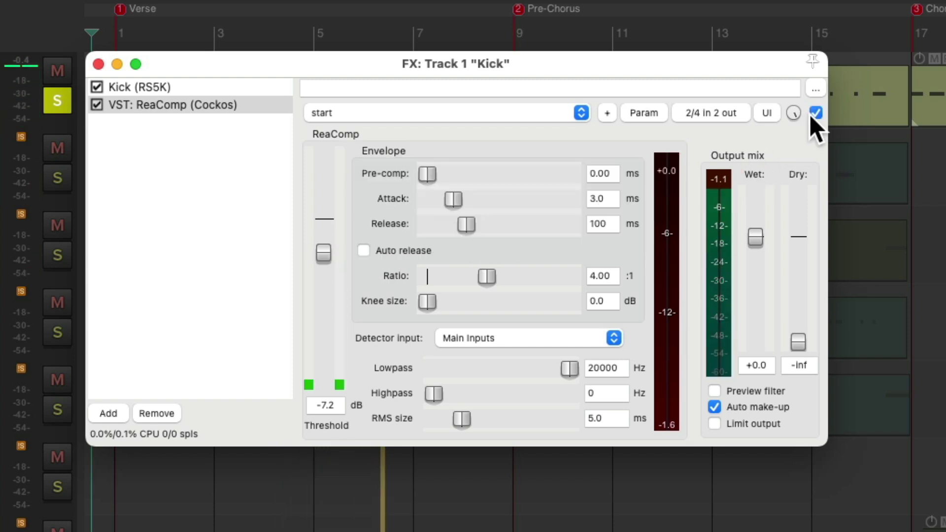
mouse_move(318, 252)
mouse_down()
mouse_move(320, 295)
mouse_move(320, 261)
mouse_up()
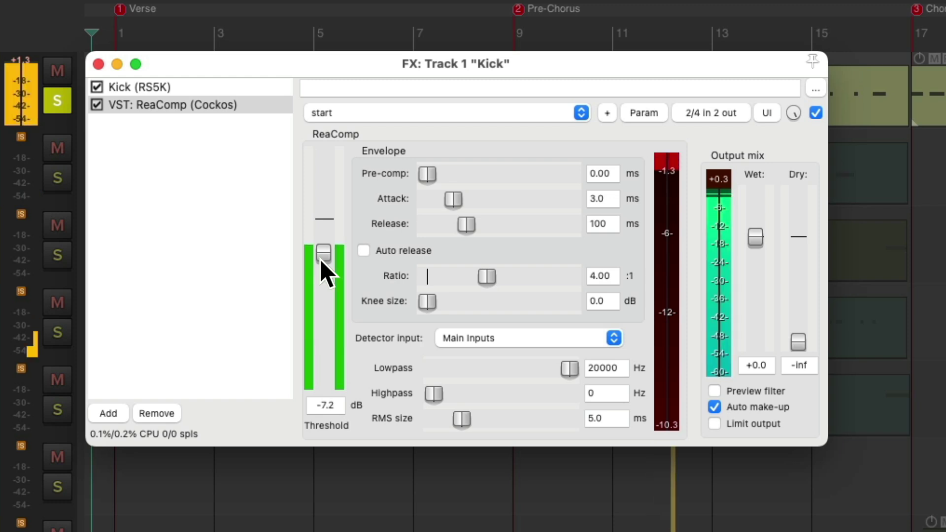
key(space)
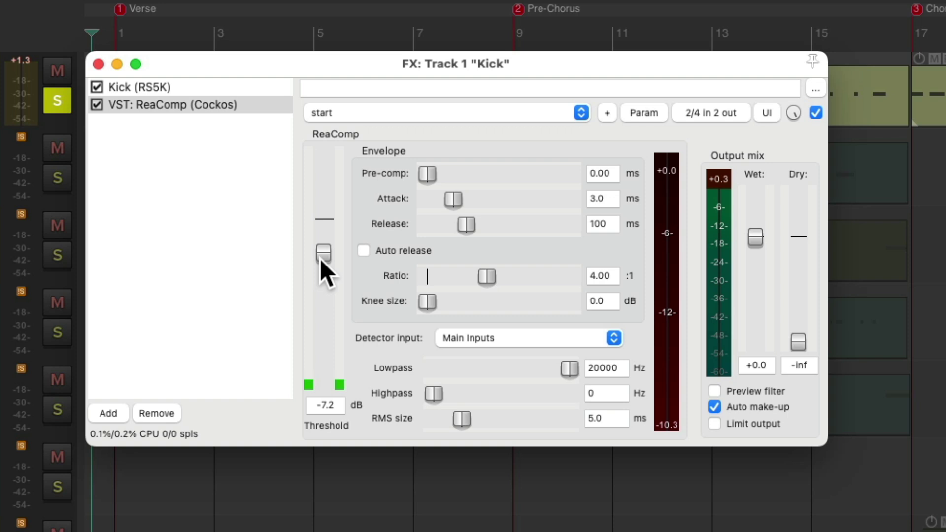
click(98, 64)
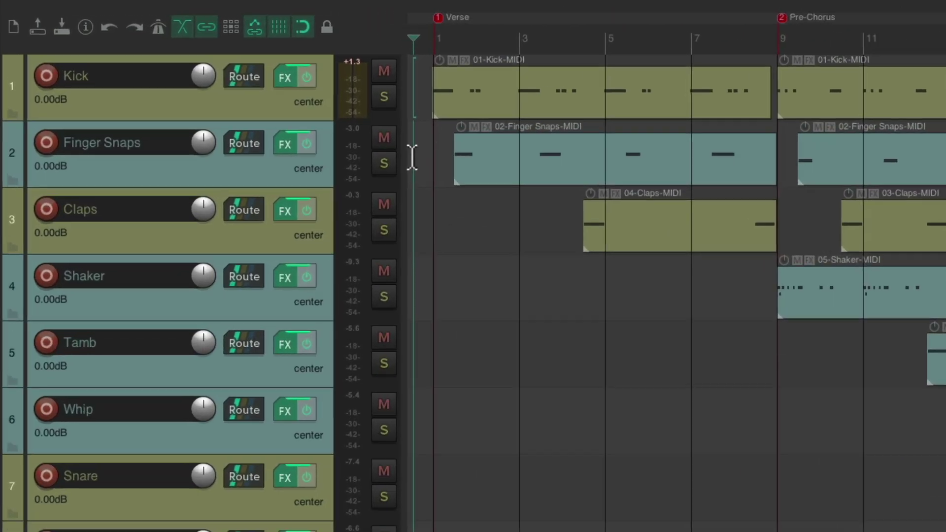
- Solo the Finger Snaps track and briefly play it back
click(258, 109)
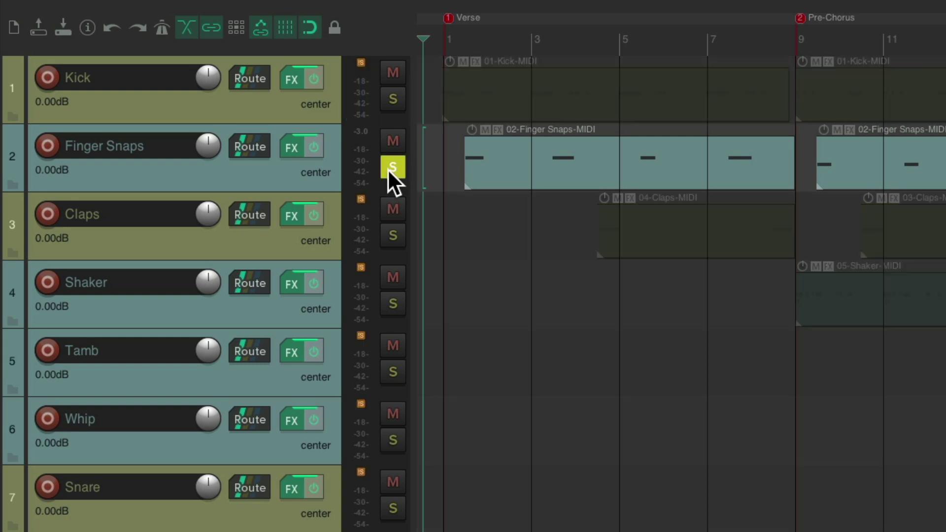
key(space)
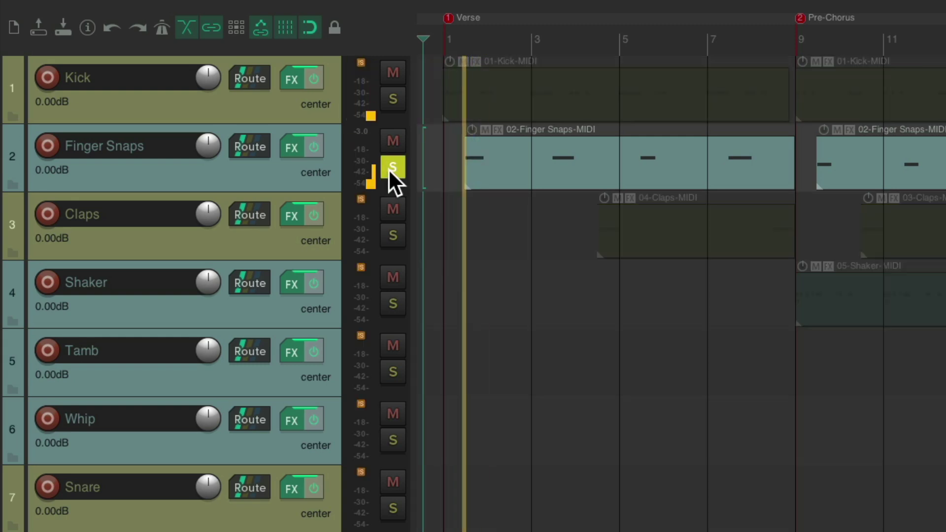
key(space)
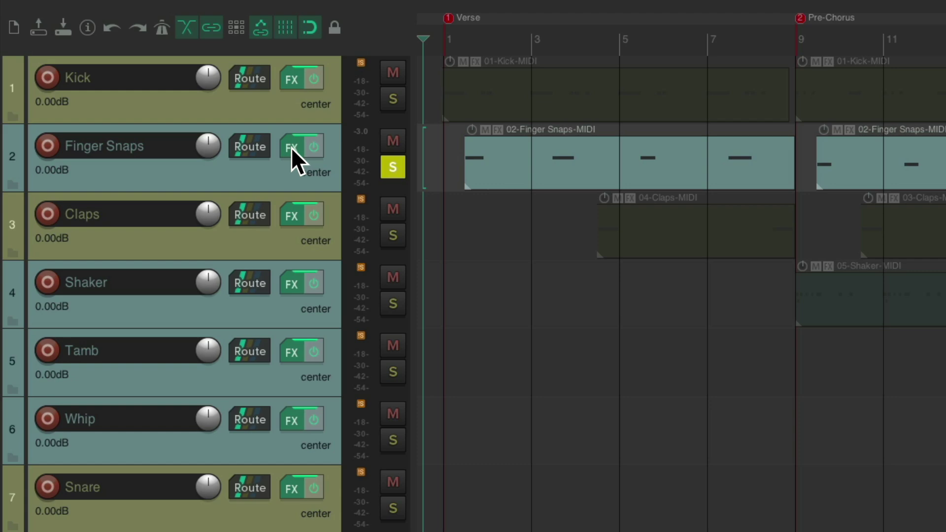
- Add ReaVerb, found with the 'verb' filter, to the Finger Snaps FX chain
click(291, 147)
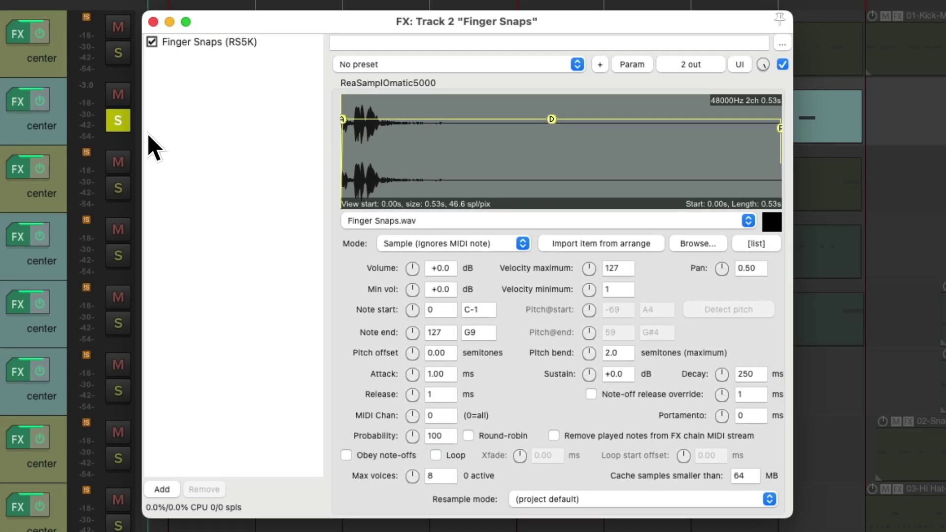
double_click(148, 135)
text(verb)
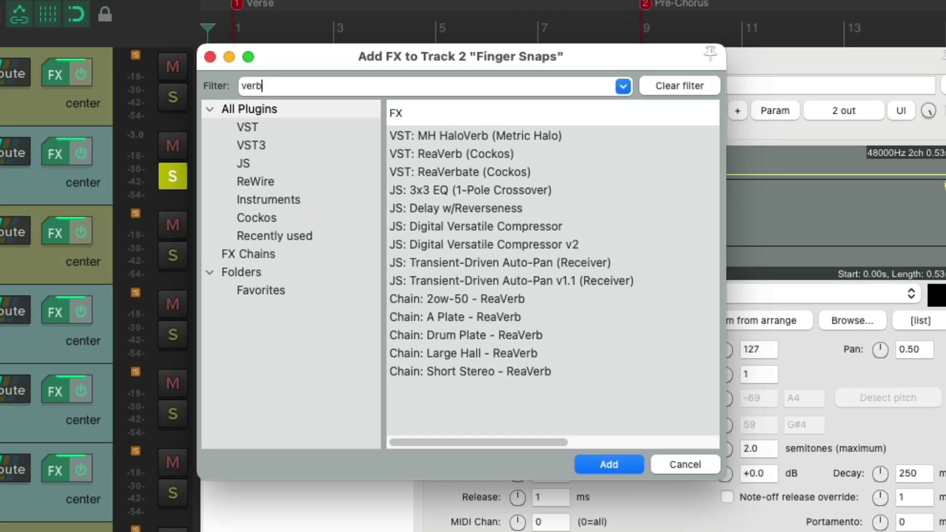
click(501, 155)
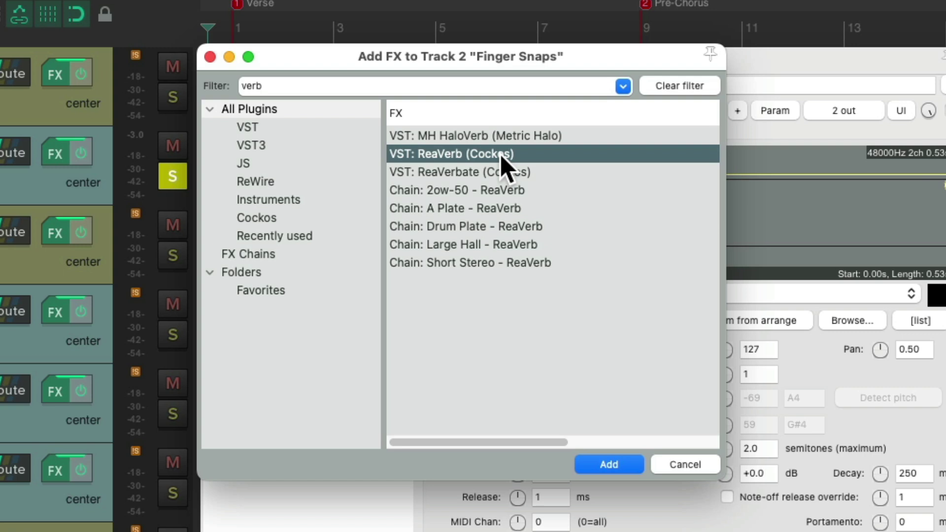
double_click(501, 155)
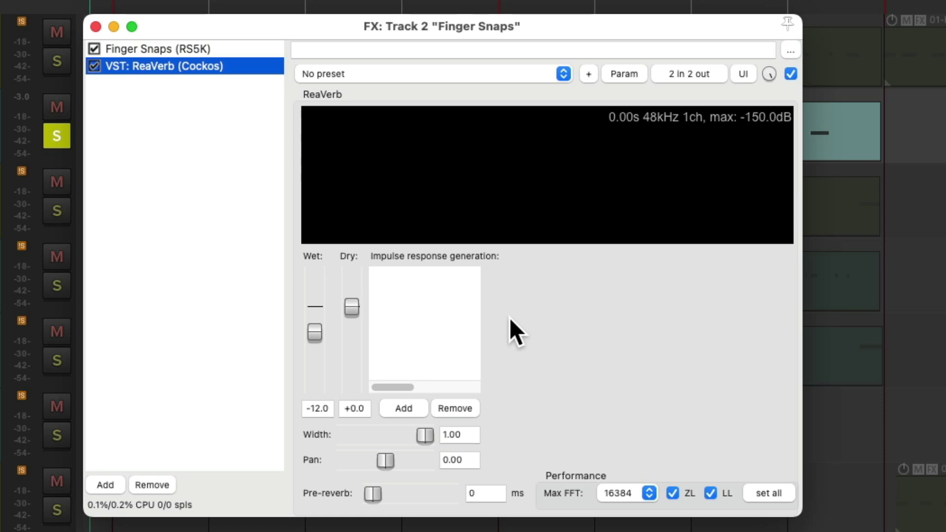
- Remove the empty ReaVerb and add 'Chain: A Plate - ReaVerb' in its place
click(156, 484)
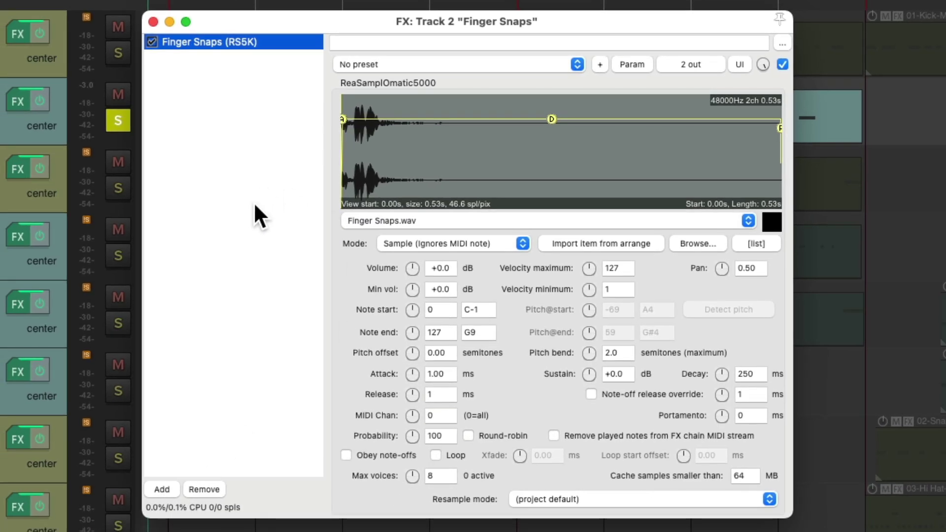
double_click(233, 173)
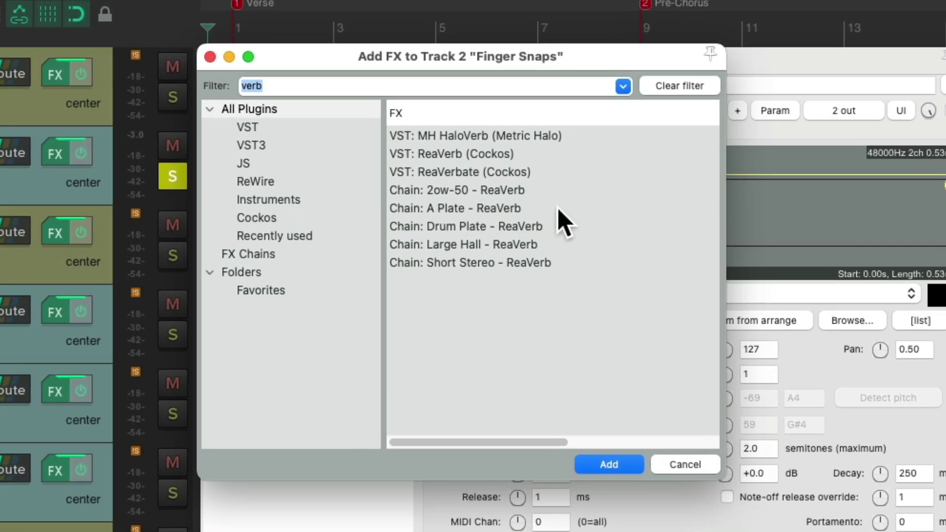
click(558, 209)
double_click(558, 209)
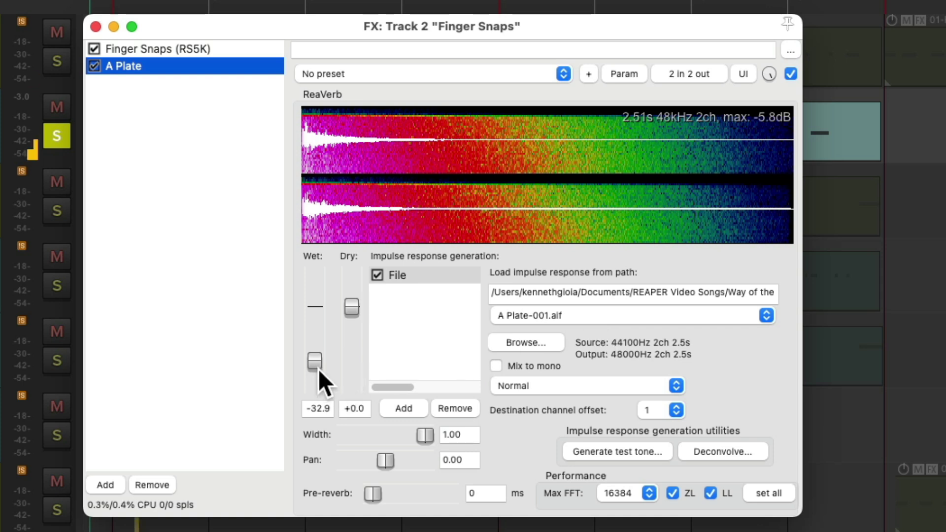
- Set the A Plate wet level to -32.8 dB, unsolo Finger Snaps, and mute Guitar and Vocal
mouse_move(315, 368)
mouse_down()
mouse_move(317, 353)
mouse_move(316, 369)
mouse_up()
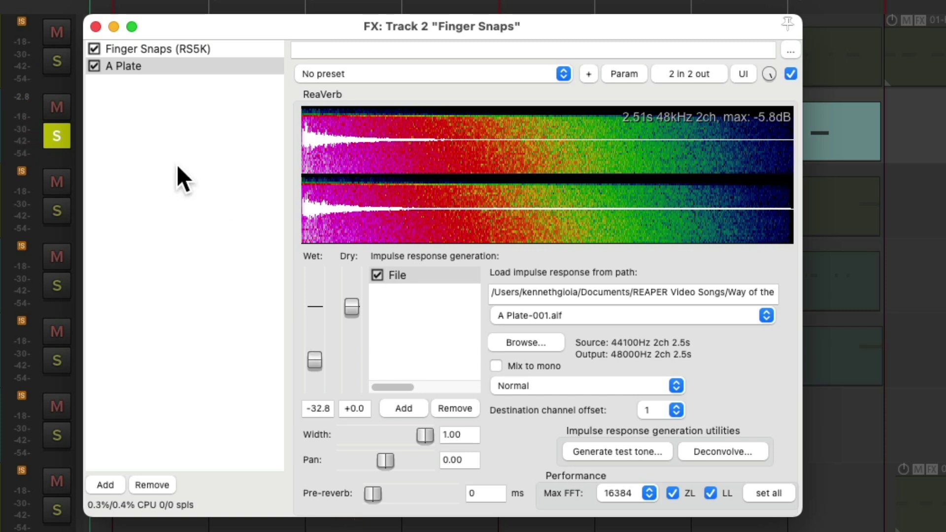
click(56, 135)
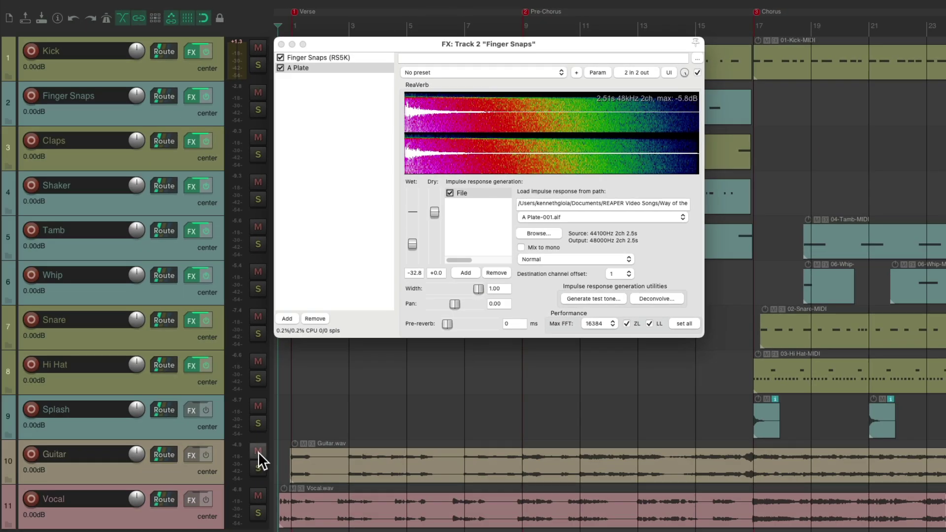
drag(257, 451, 258, 496)
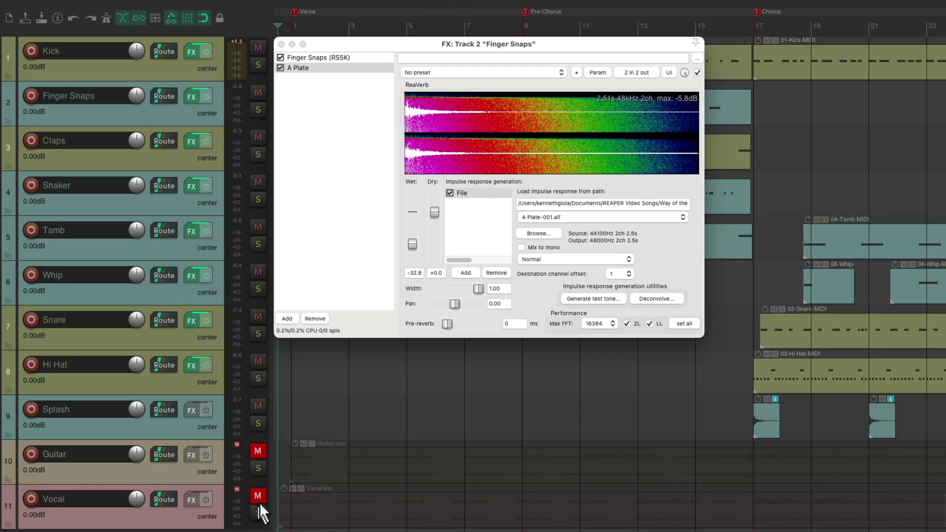
- Audition the drums alone, then unmute Guitar and Vocal and play the full mix
key(space)
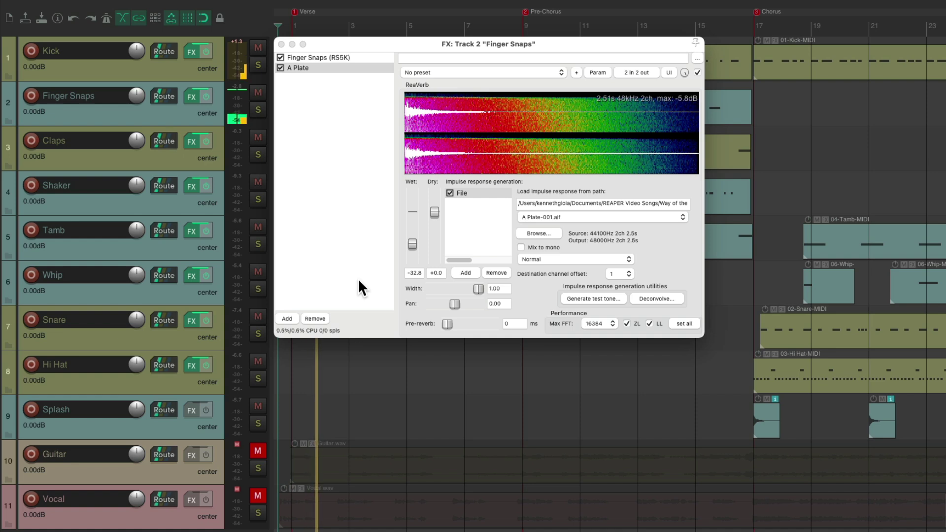
key(space)
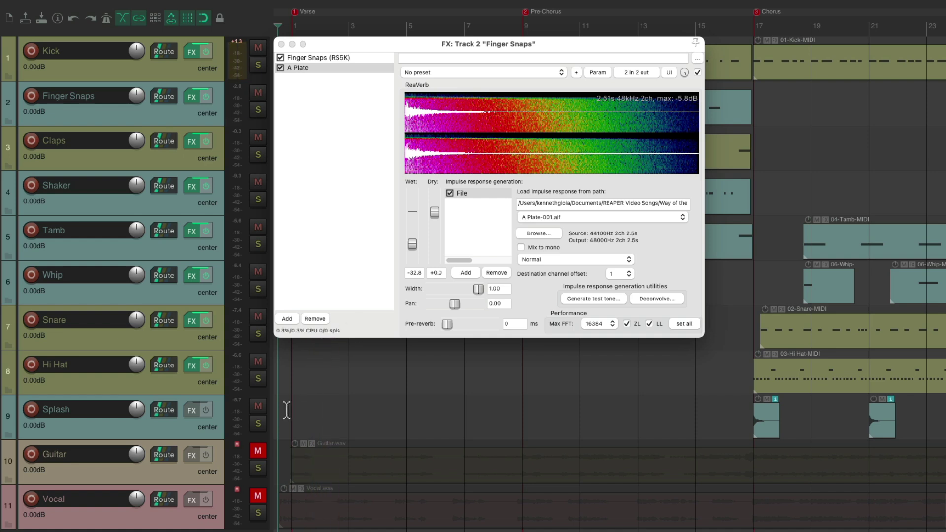
super+click(258, 451)
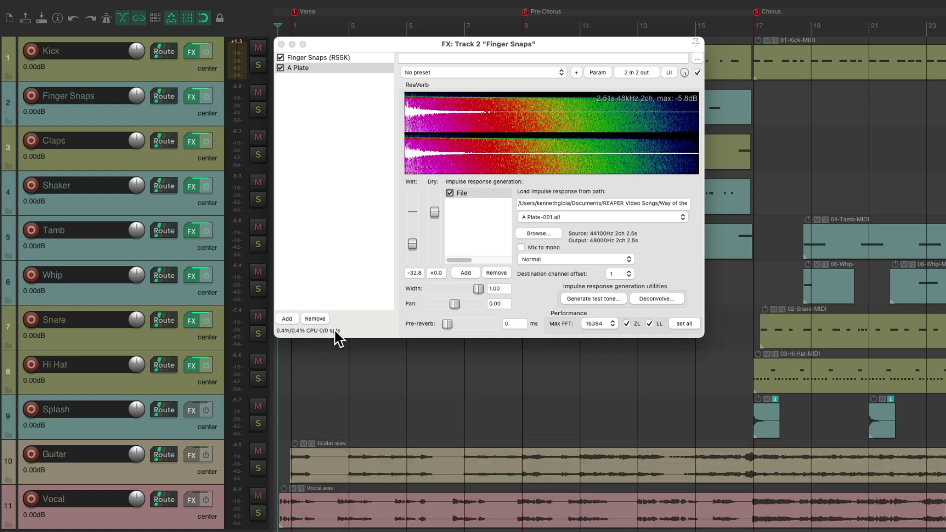
key(space)
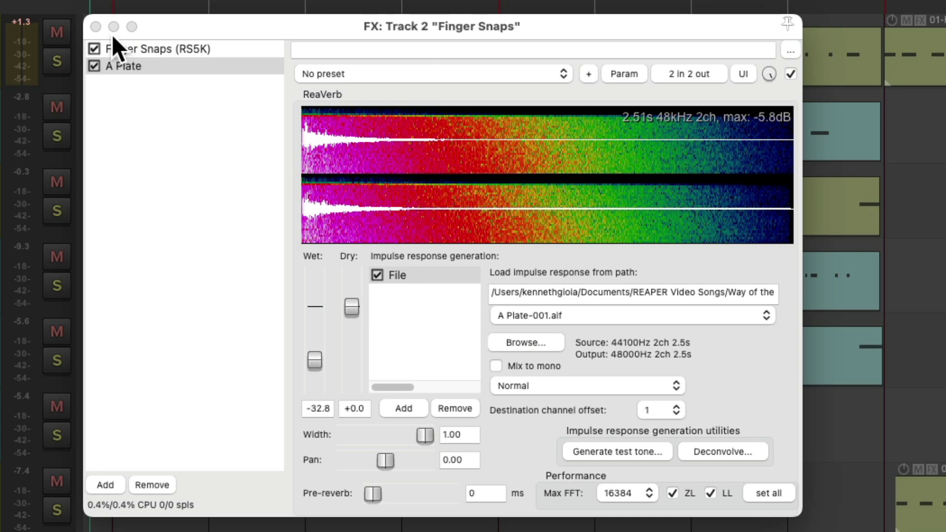
- Close the Finger Snaps FX window, set playback before the claps, and solo and audition Claps
click(281, 44)
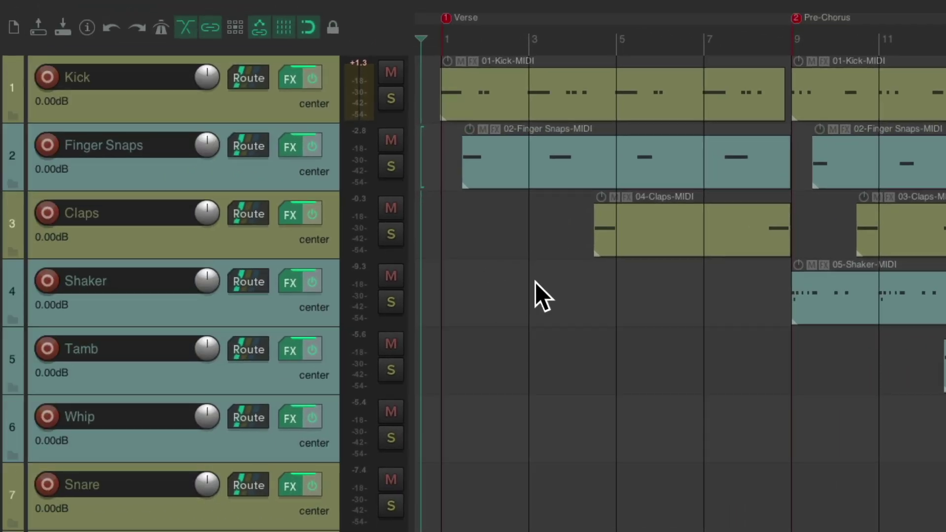
click(569, 253)
click(391, 234)
key(space)
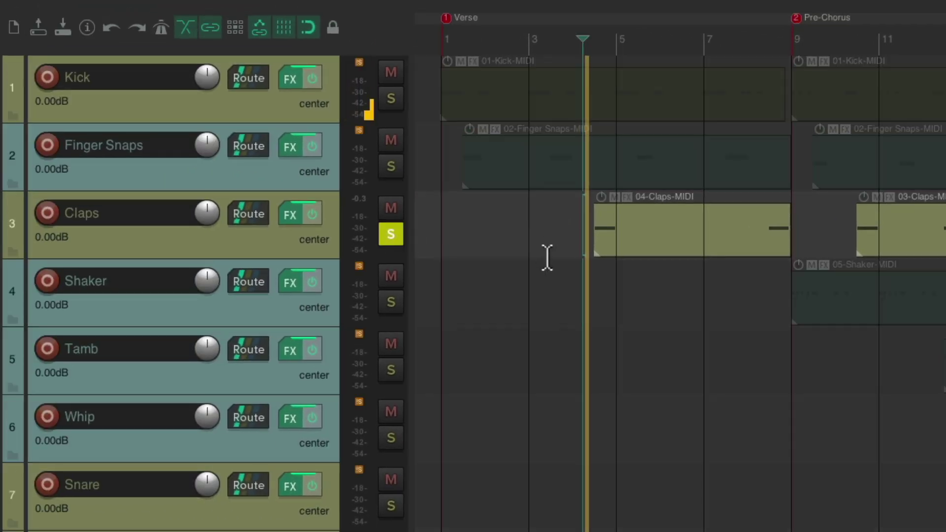
key(space)
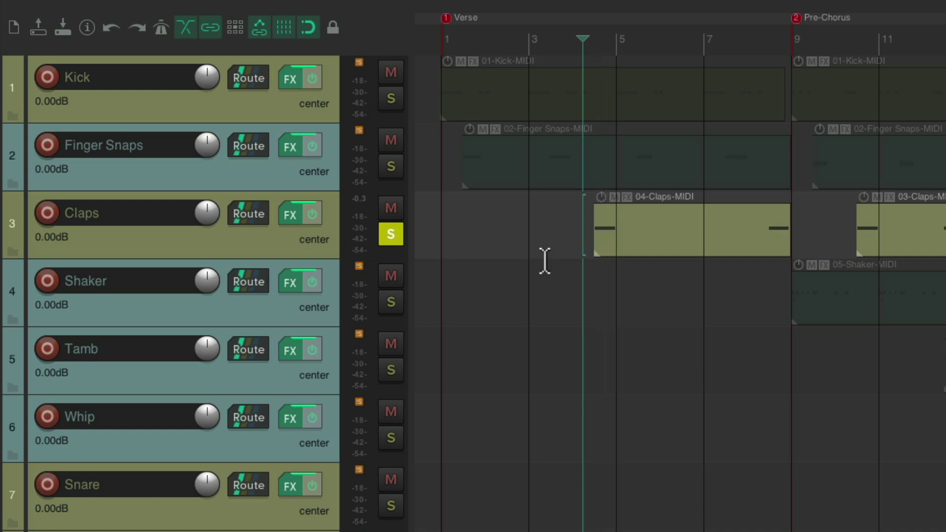
- Add ReaComp to Claps with auto make-up gain on and threshold at -10.9 dB
click(289, 216)
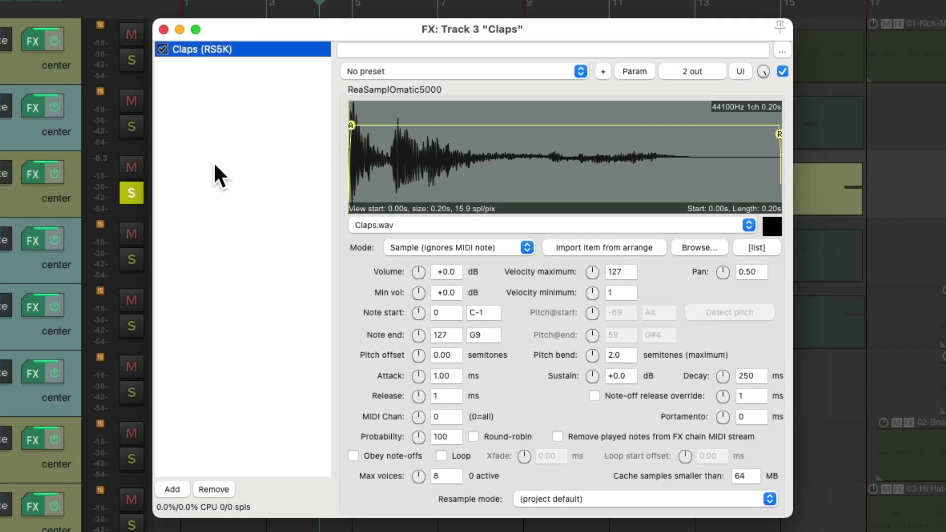
double_click(240, 164)
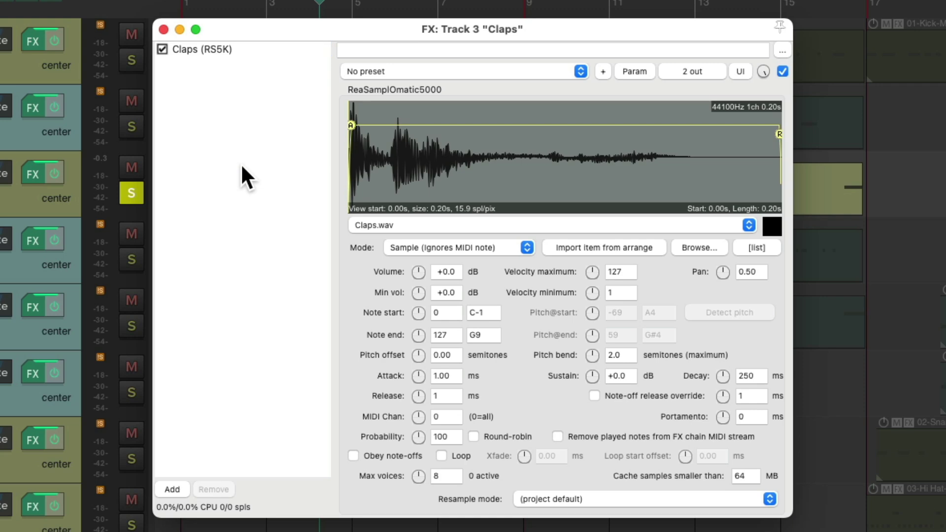
text(comp)
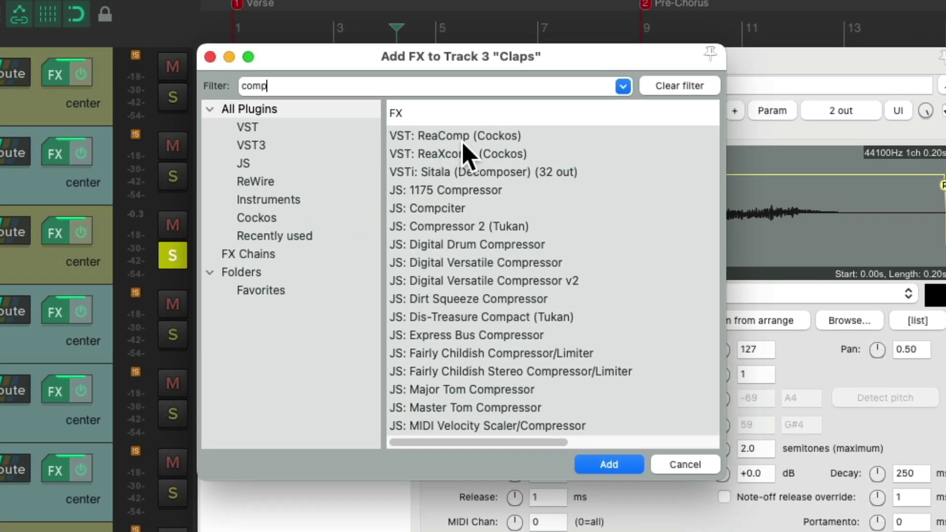
click(481, 136)
double_click(496, 138)
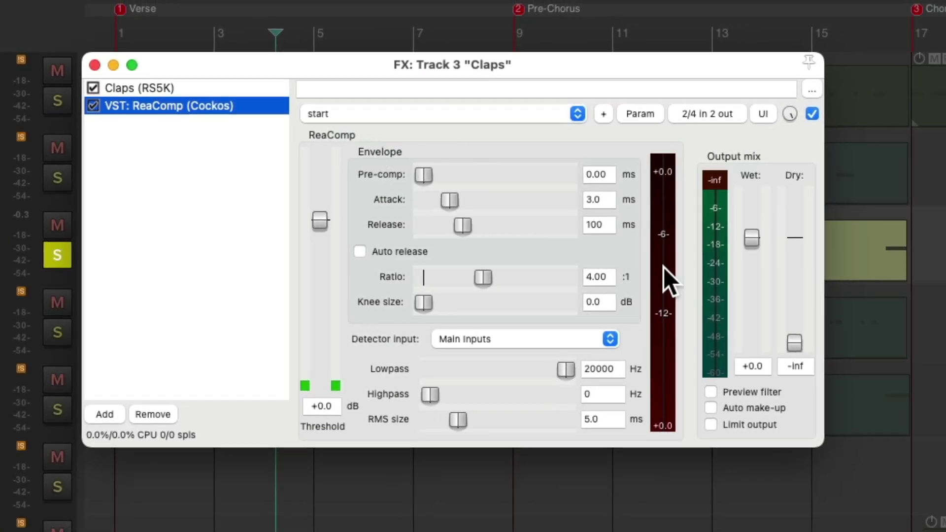
click(711, 408)
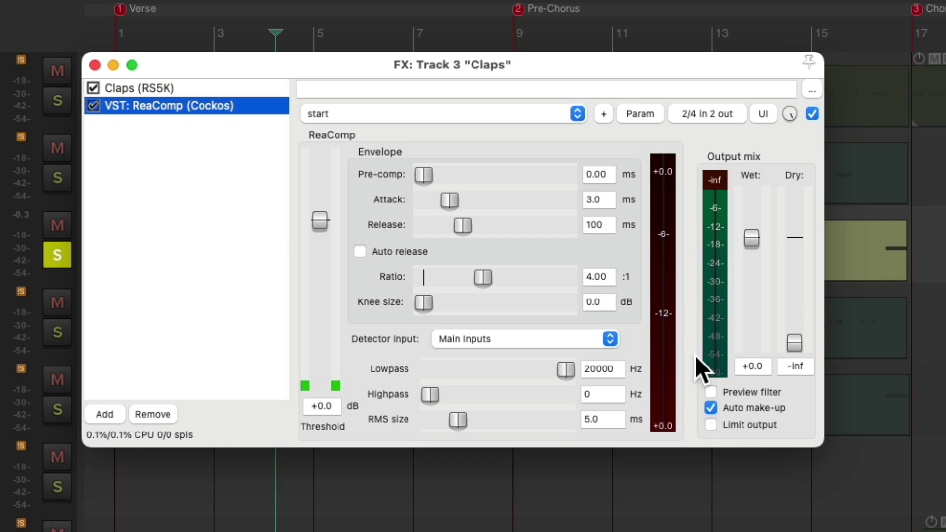
drag(317, 224, 316, 270)
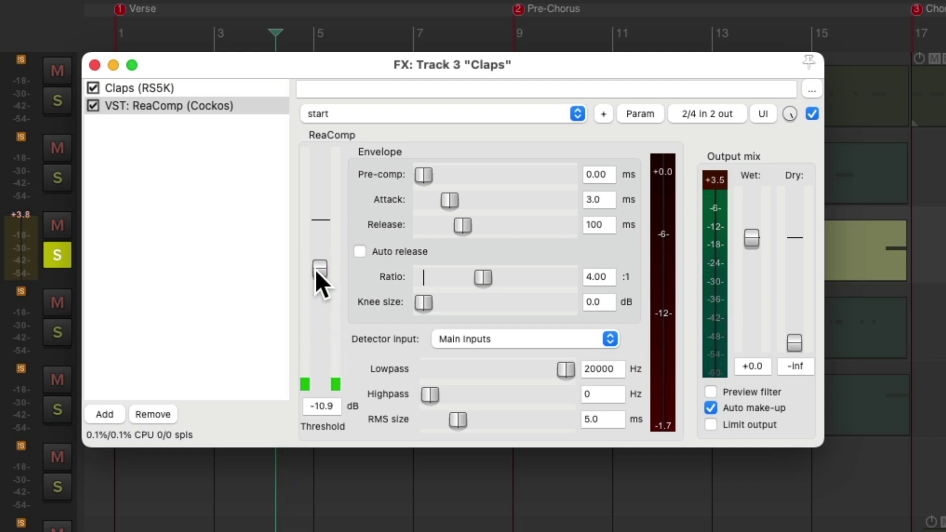
- Add ReaEQ, found with the 'eq' filter, after the compressor on Claps
double_click(238, 205)
text(eq)
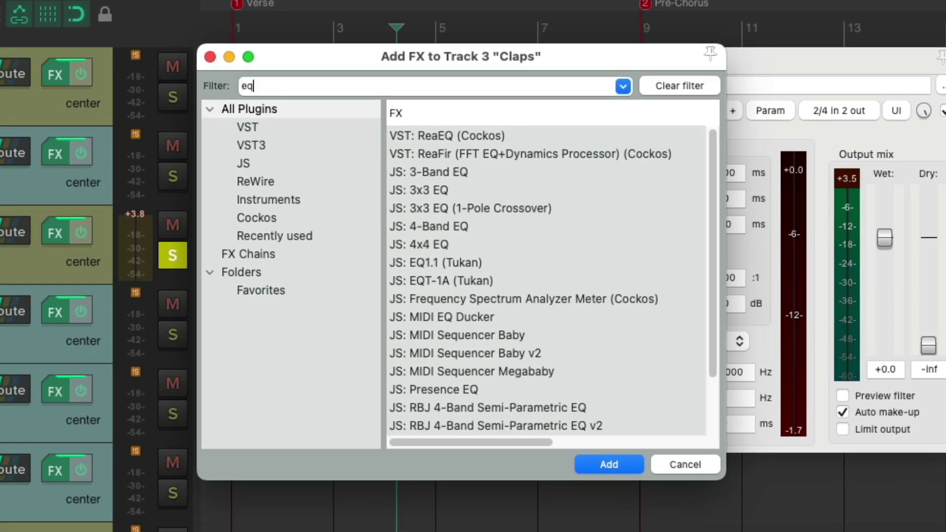
click(485, 136)
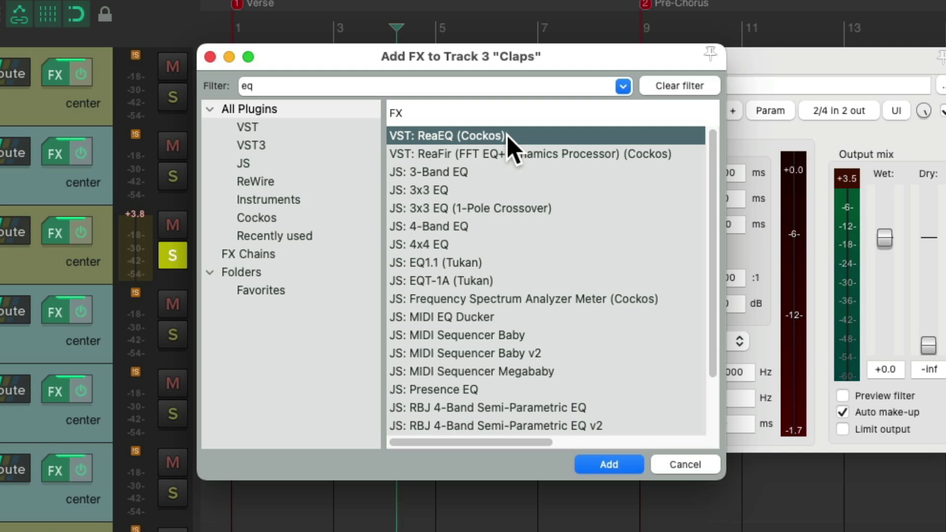
double_click(507, 136)
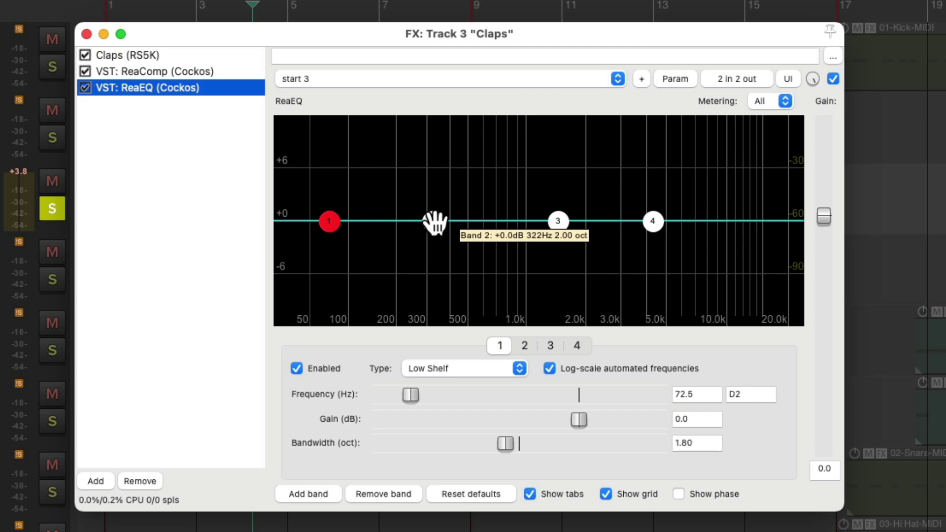
- Boost ReaEQ band 2 by 3.6 dB near 329 Hz, comparing with EQ and compressor bypassed
drag(434, 223, 436, 192)
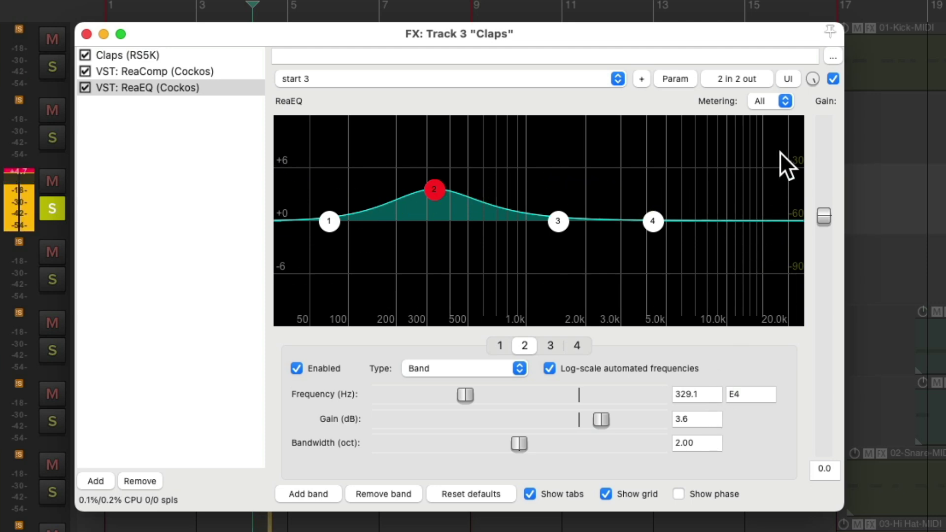
click(833, 78)
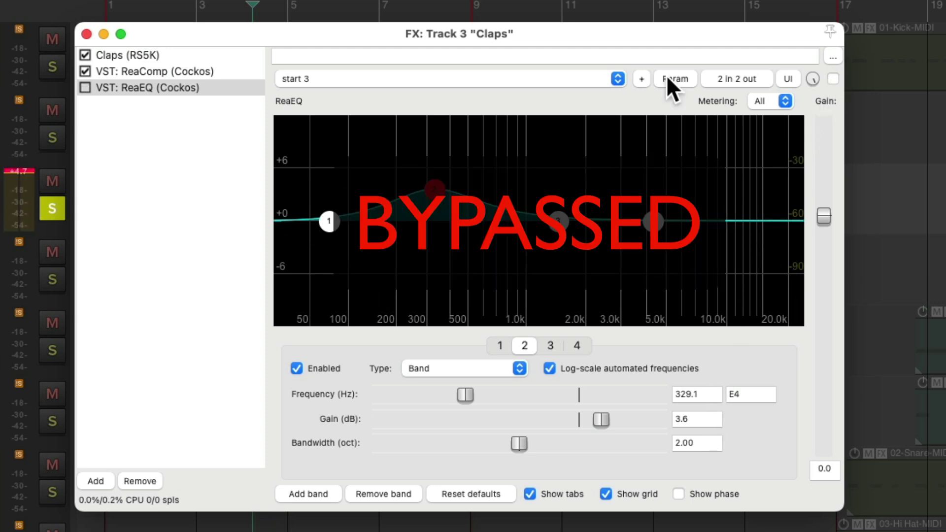
click(85, 71)
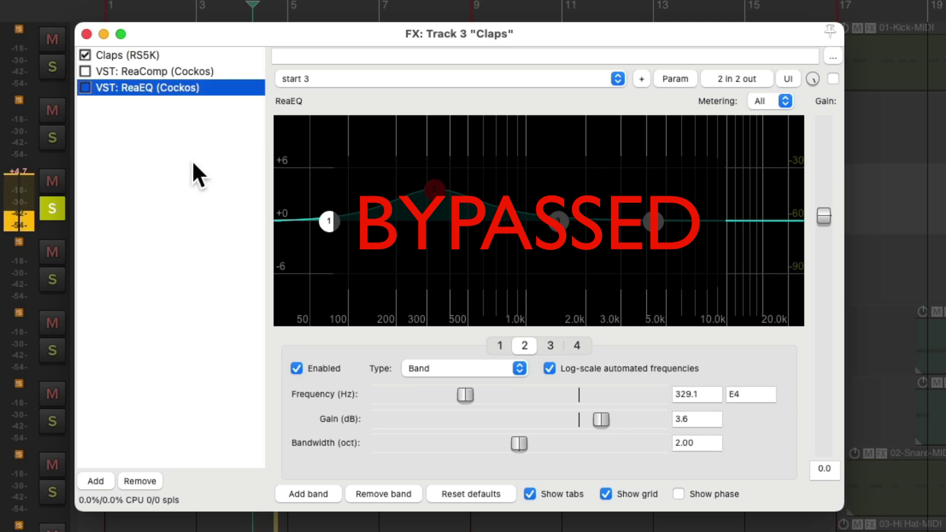
click(84, 72)
click(85, 88)
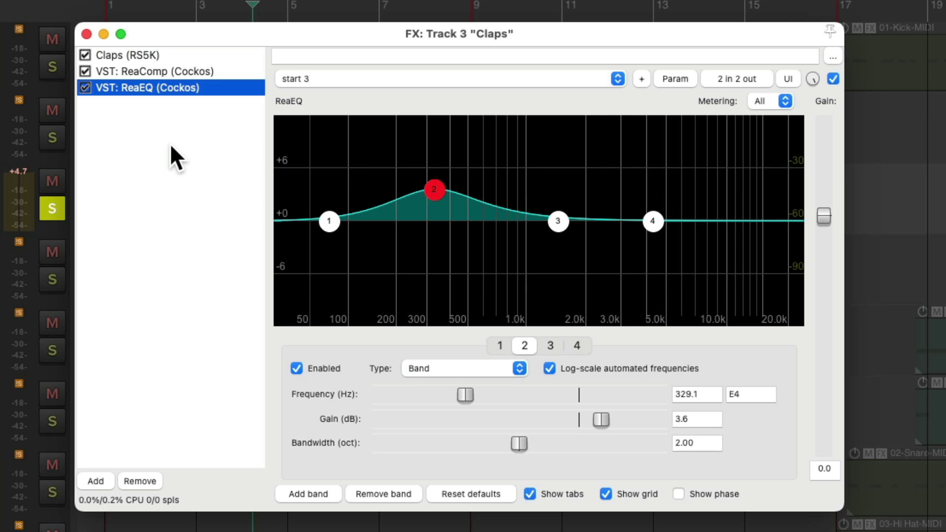
double_click(144, 127)
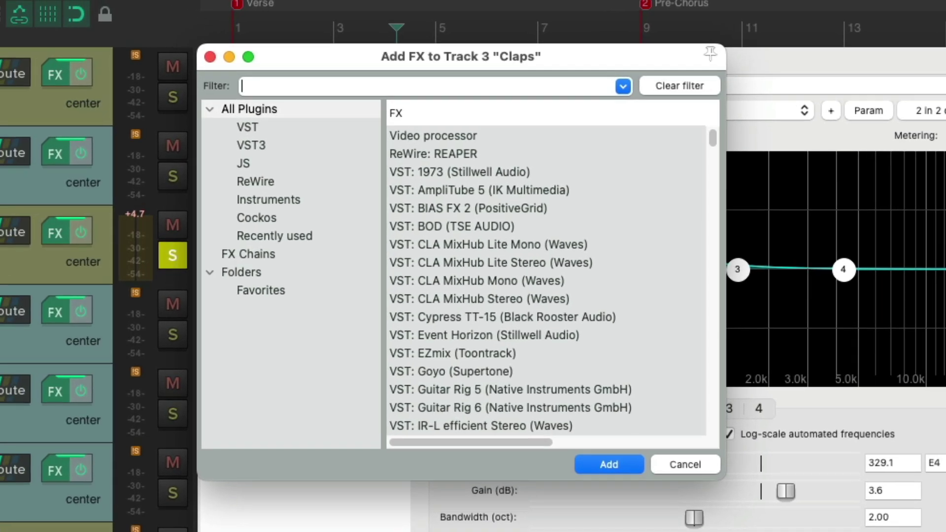
- Add the saved 'Chain: A Plate - ReaVerb' to Claps and set its wet level to -32.1 dB
click(322, 255)
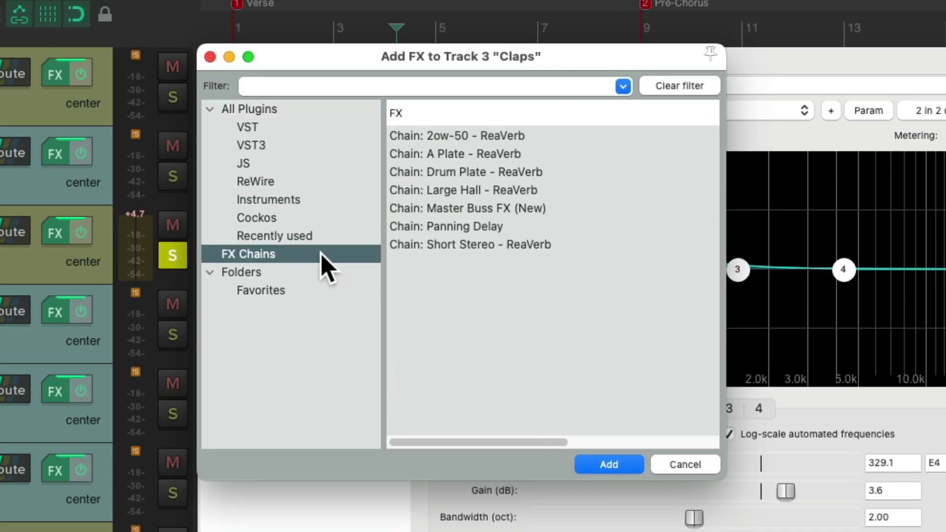
click(525, 154)
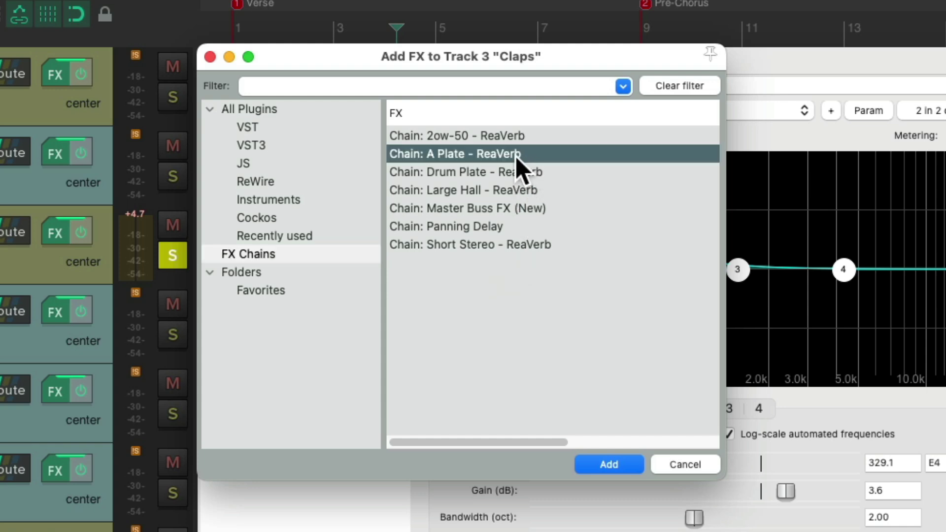
double_click(516, 158)
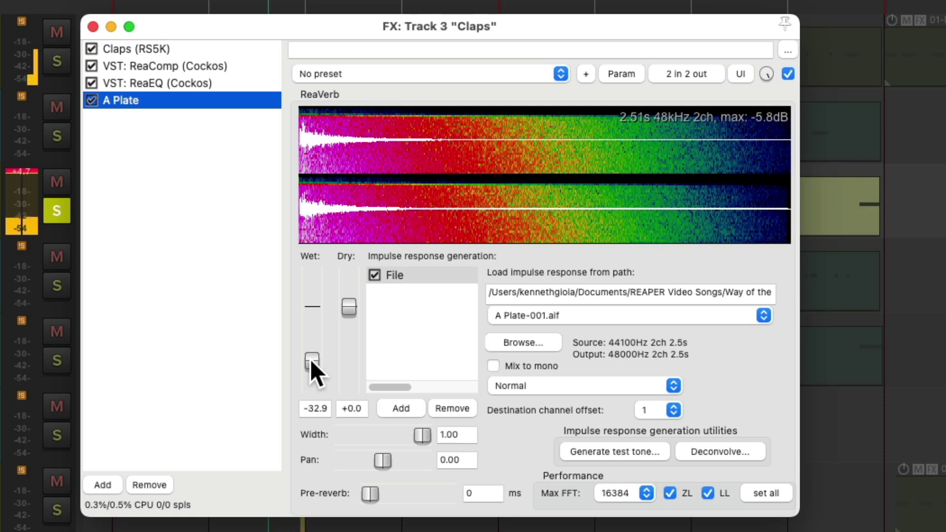
drag(309, 358, 308, 361)
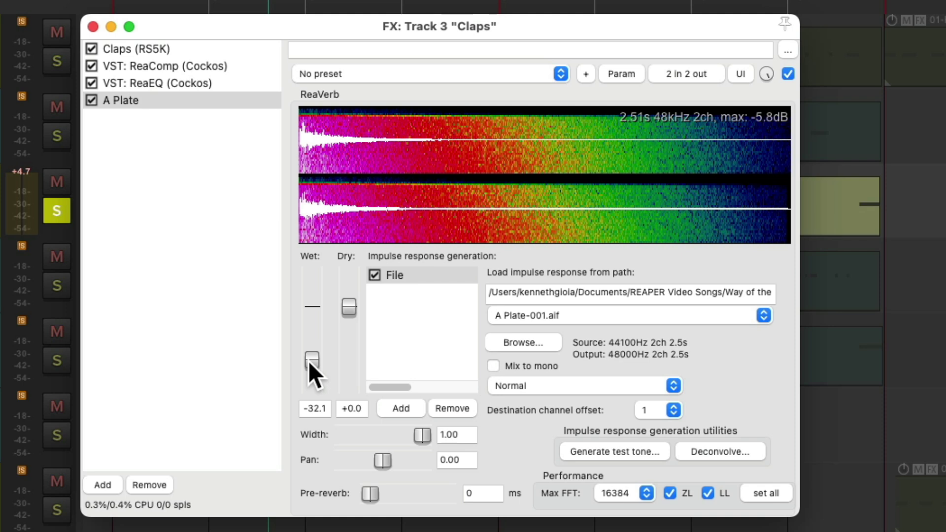
double_click(194, 190)
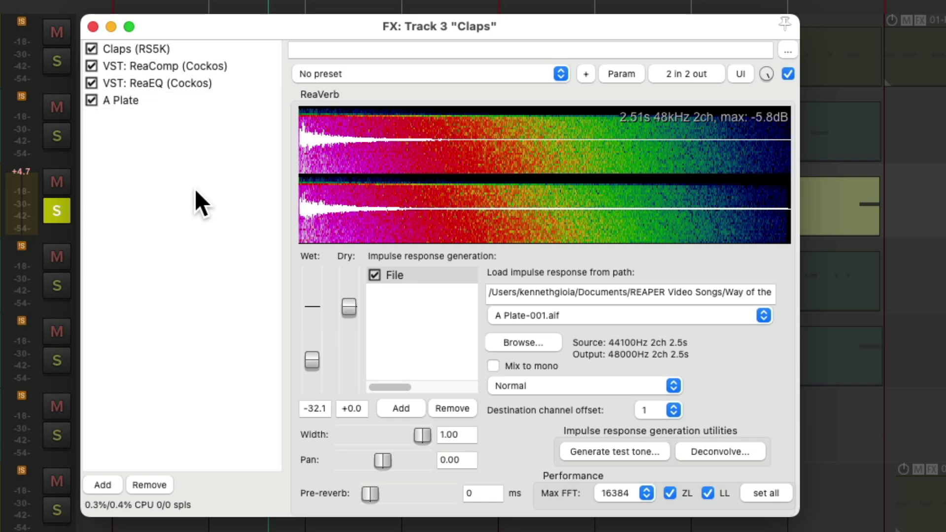
- Add the saved Panning Delay chain, found with the 'delay' filter, to the Claps track
text(delay)
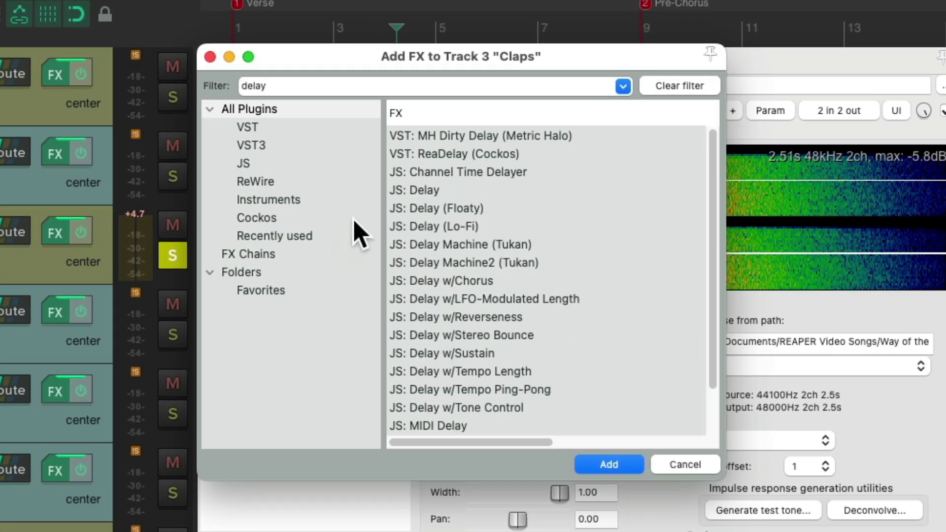
click(524, 157)
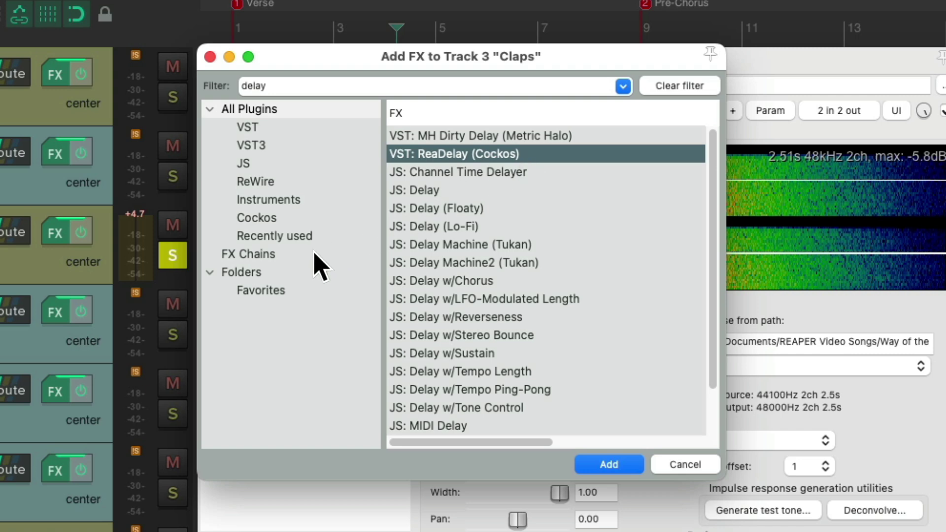
click(313, 254)
click(522, 140)
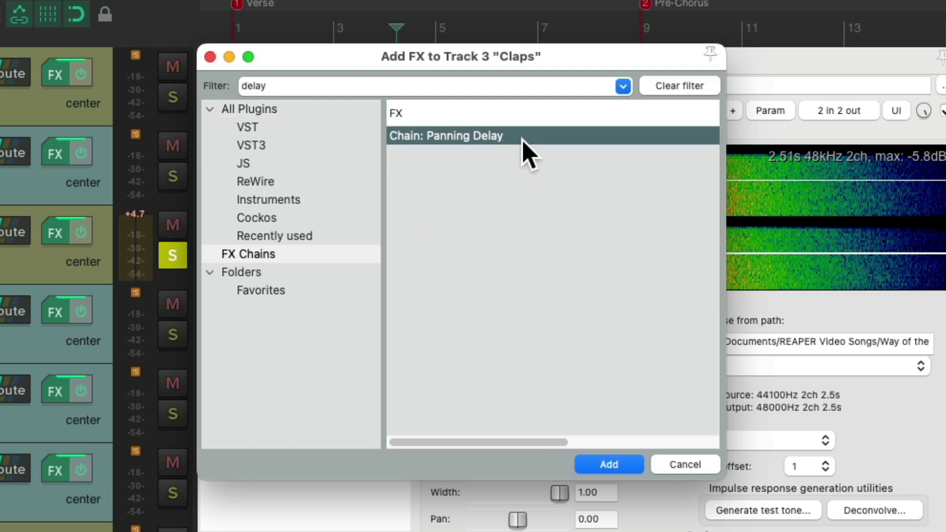
double_click(522, 140)
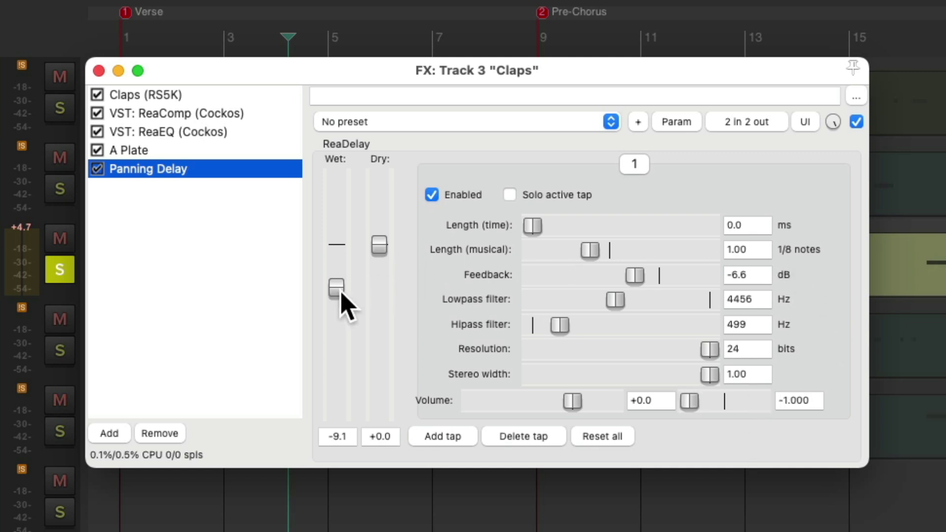
- Audition the delay, move Panning Delay above A Plate, and play the new order
key(space)
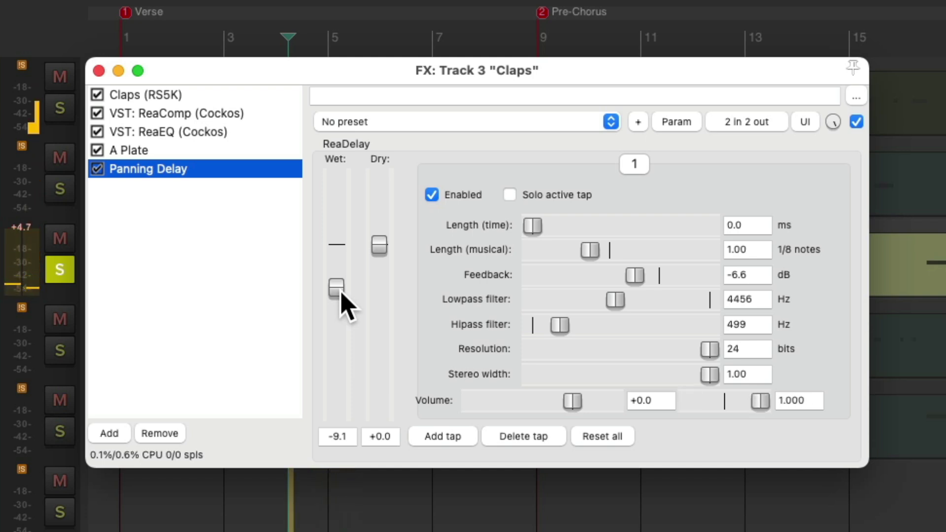
key(space)
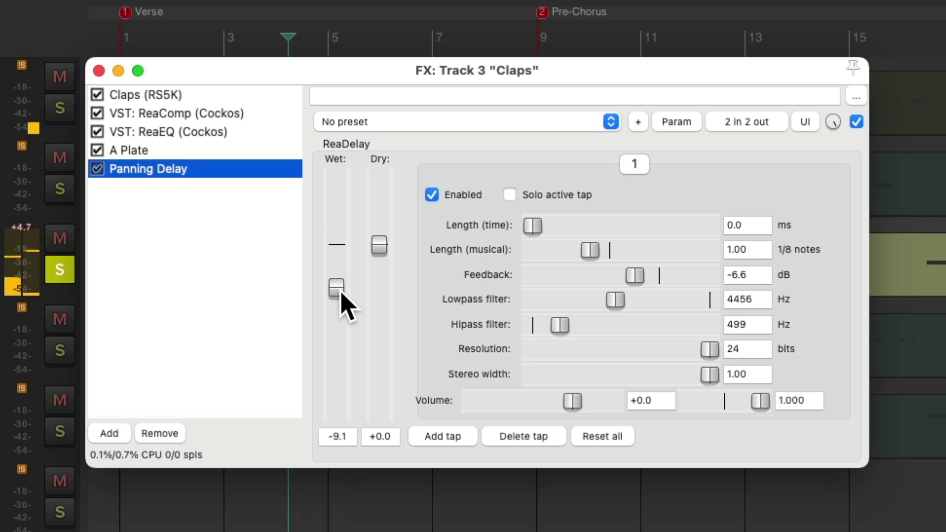
drag(197, 170, 197, 153)
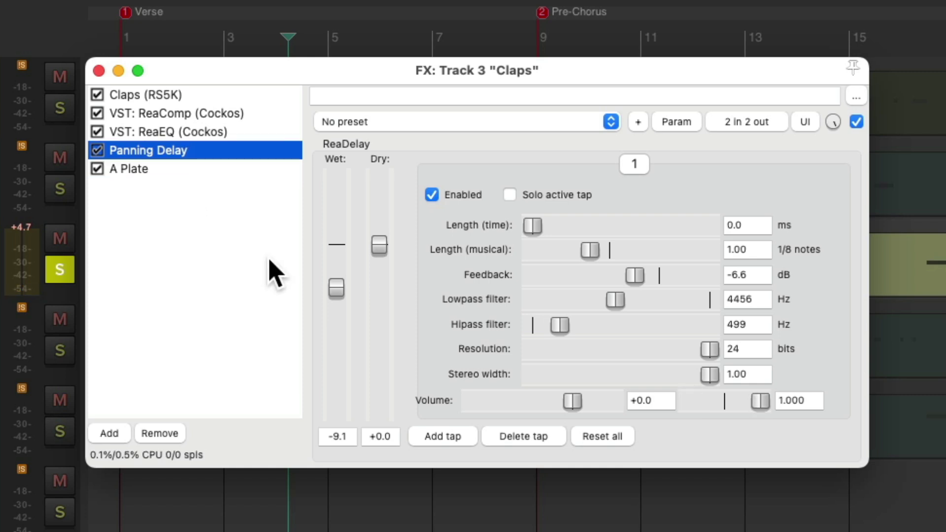
key(space)
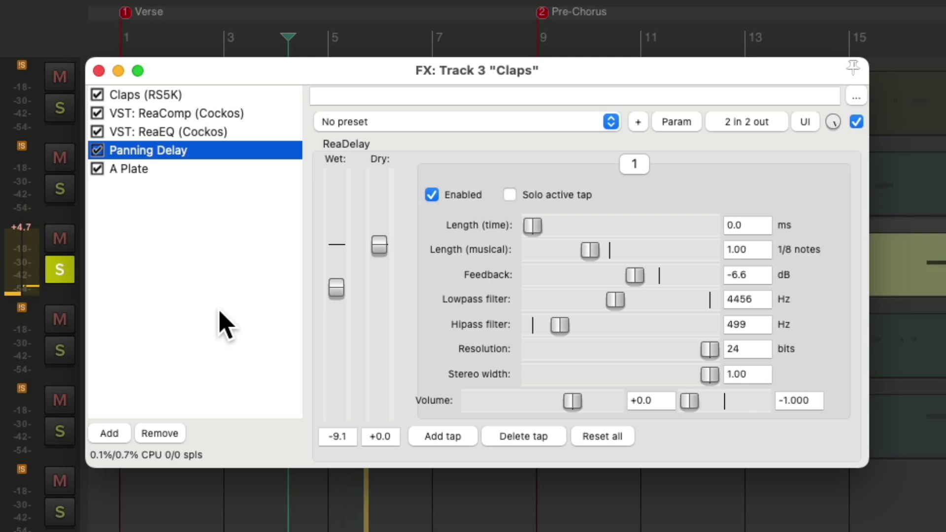
- Close the Claps FX window and play the whole mix from the start, then stop
click(99, 70)
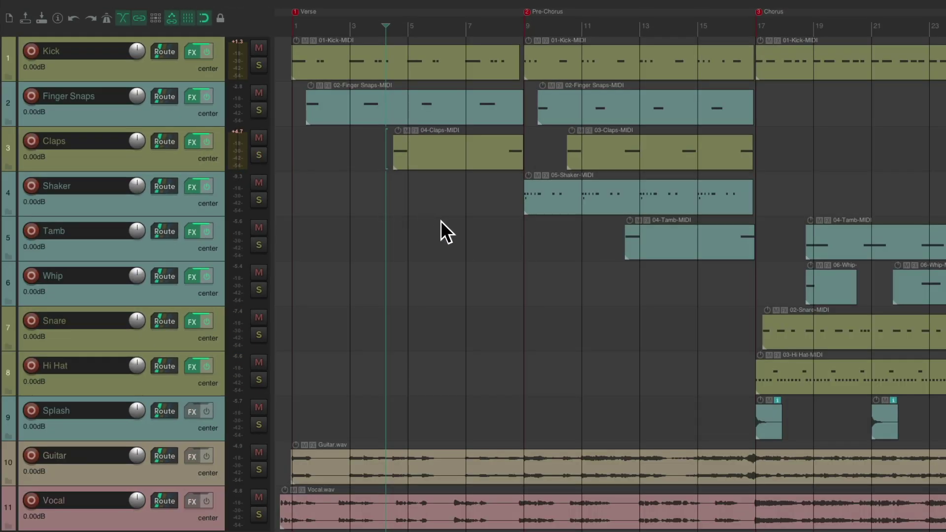
key(Home)
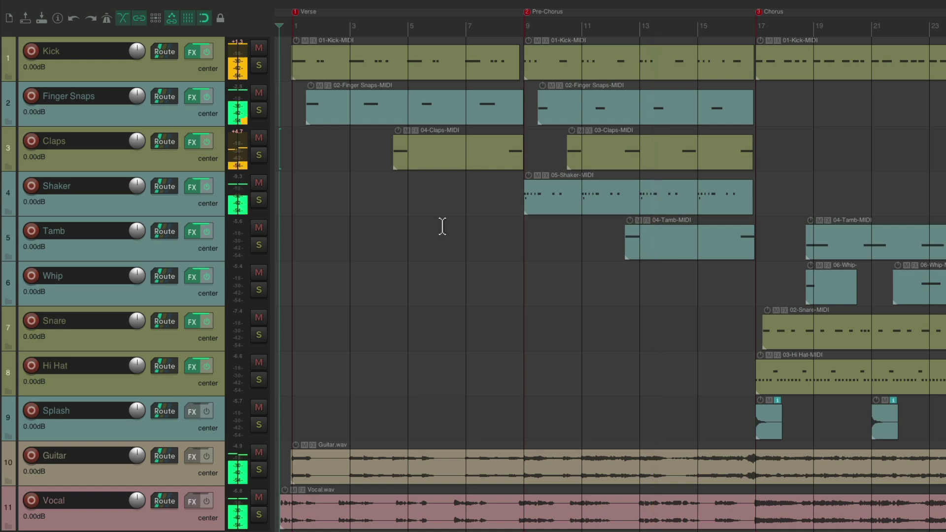
key(space)
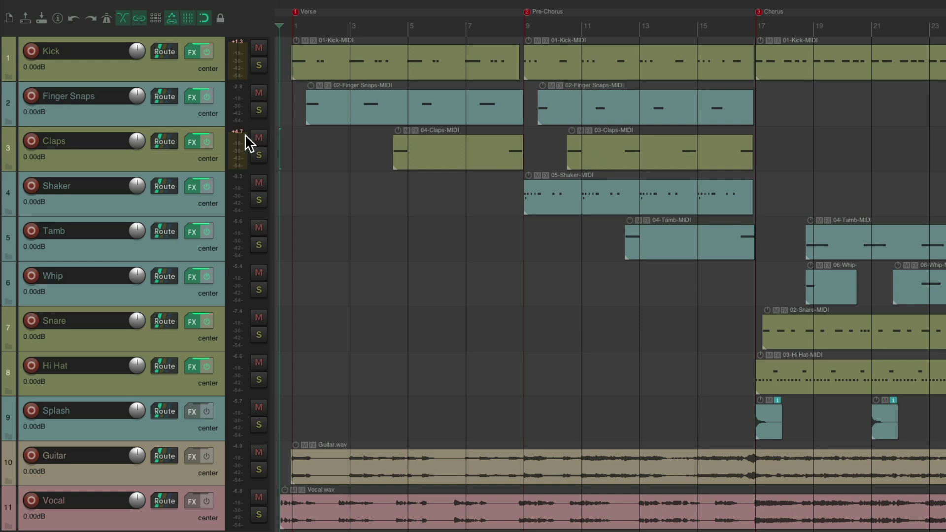
- Duplicate the Claps Panning Delay and bypass the original
click(197, 143)
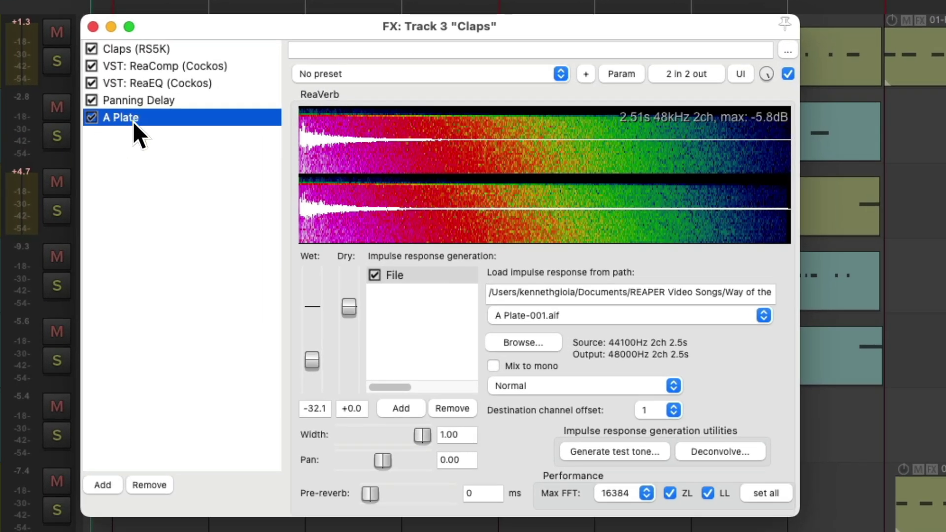
click(197, 100)
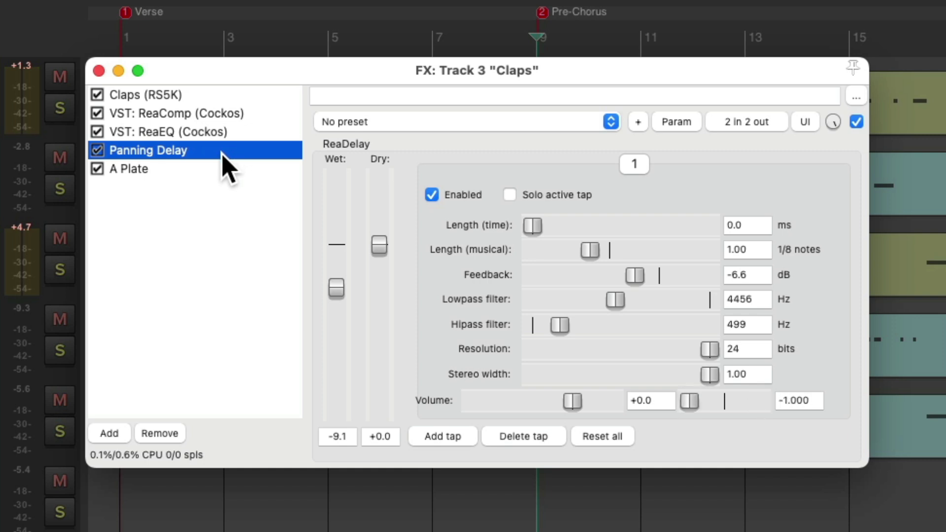
key(ctrl+v)
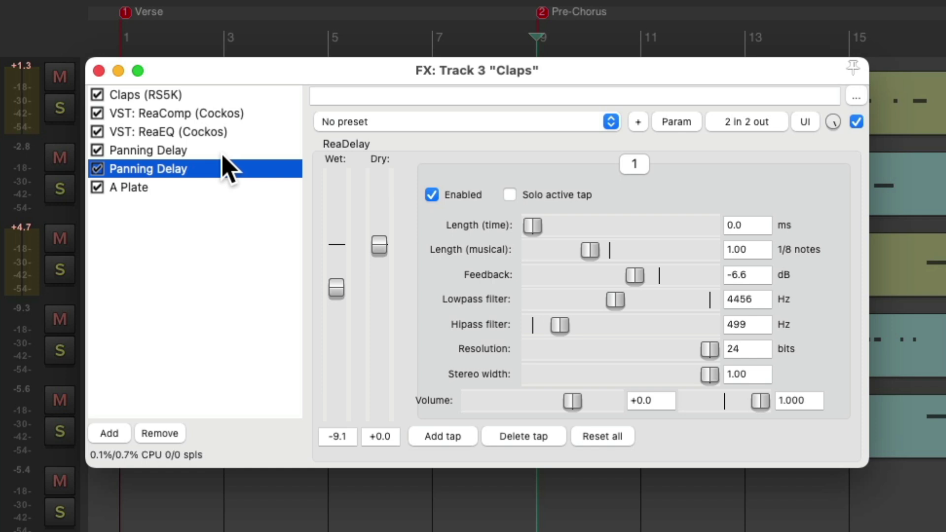
click(97, 150)
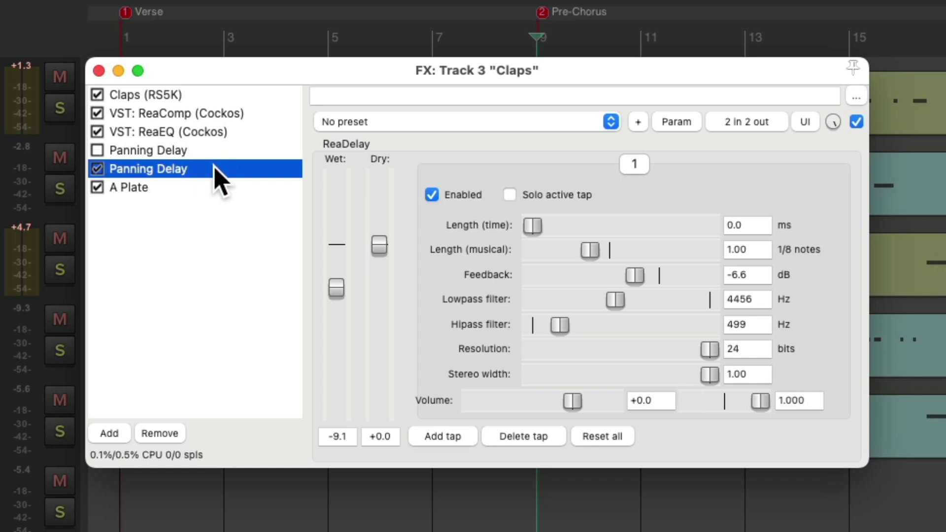
- Turn off the LFO modulation on the delay copy's pan parameter
click(721, 400)
click(687, 123)
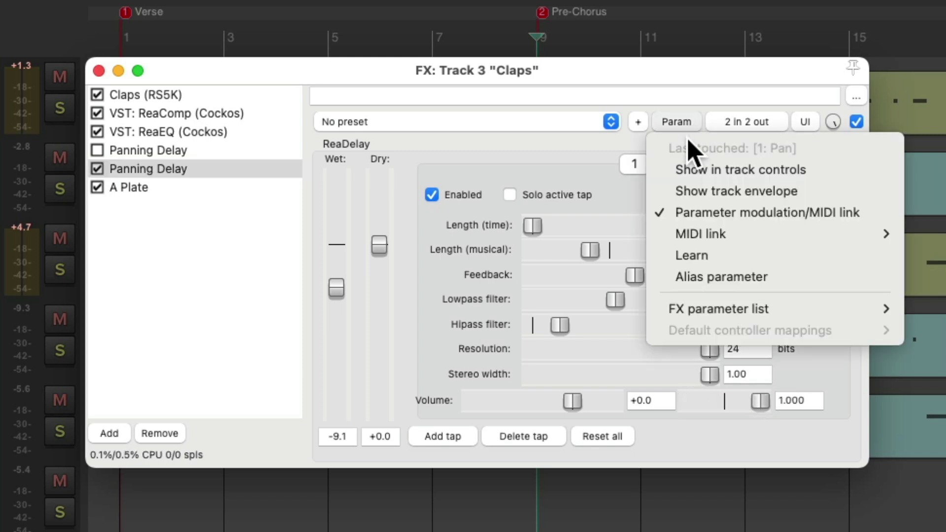
click(678, 213)
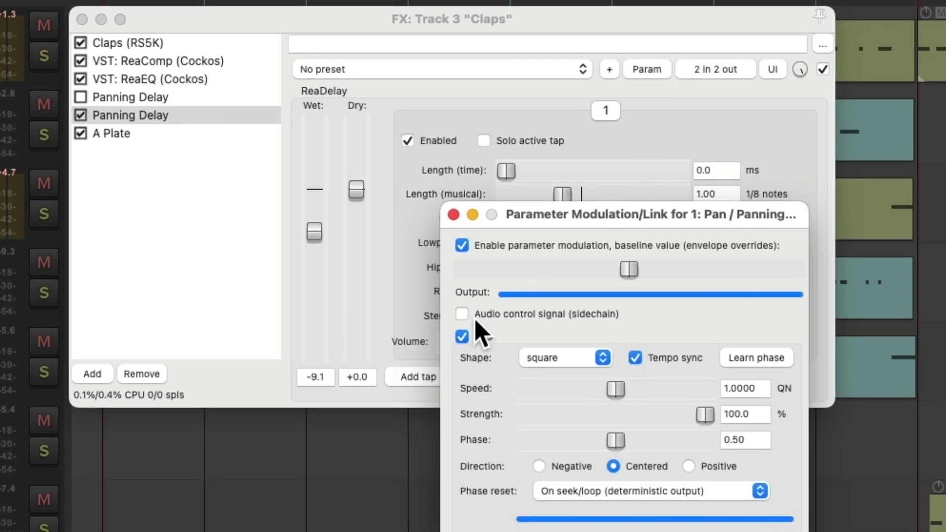
click(487, 396)
click(456, 221)
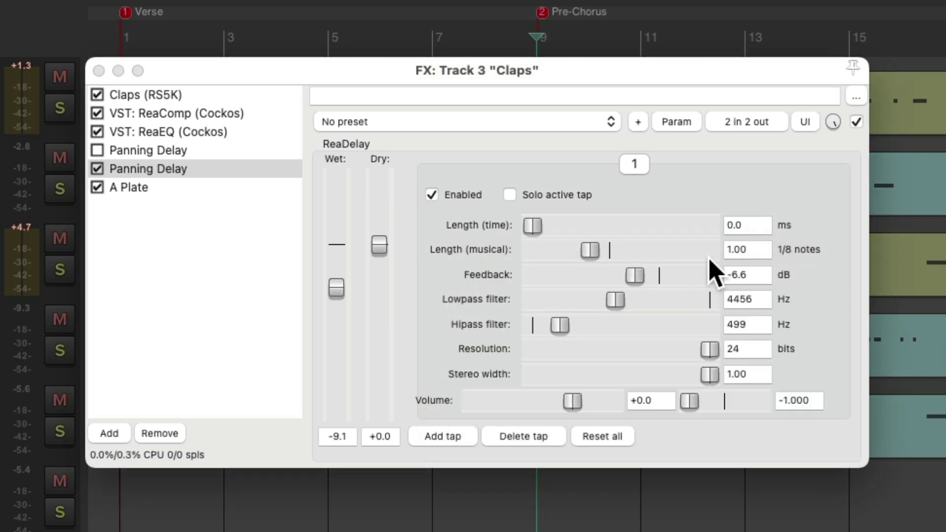
- Set the copy's musical length to 1.5 and its Wet level to -16.6 dB
click(757, 249)
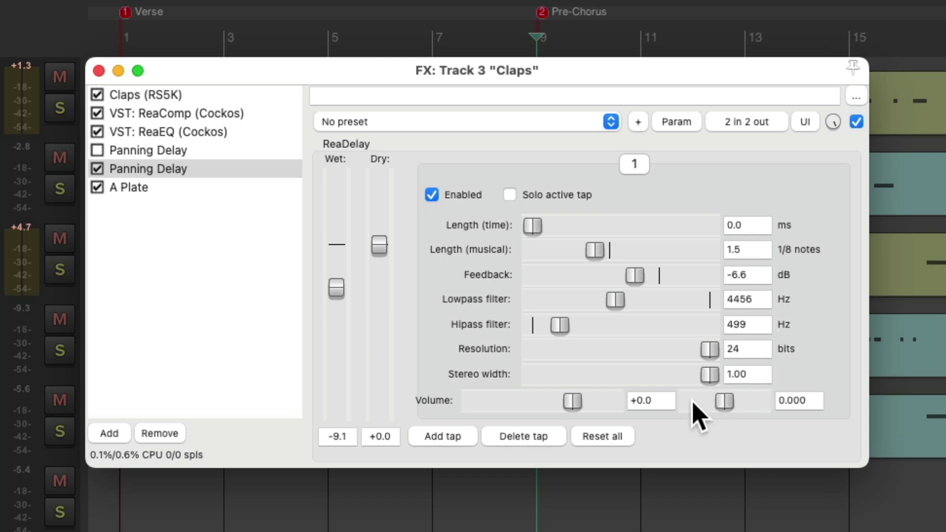
key(F6)
drag(324, 295, 336, 325)
click(59, 271)
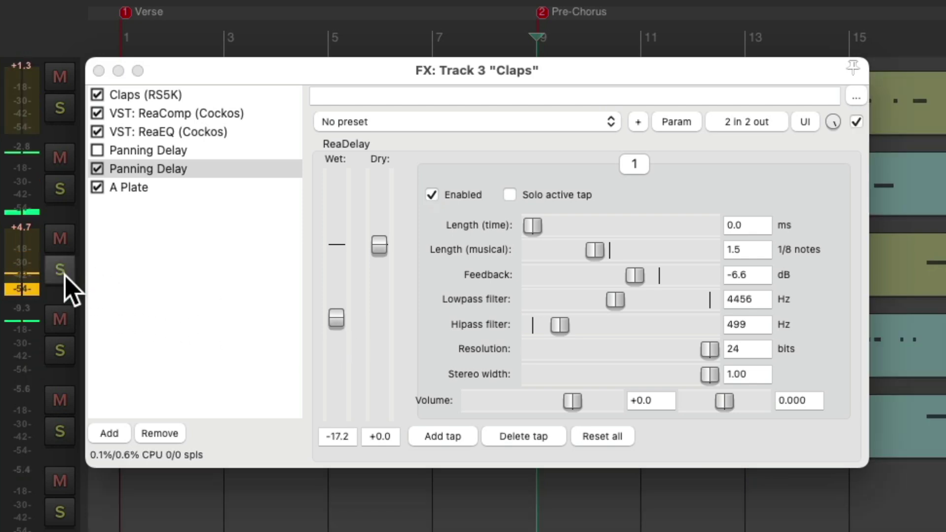
click(335, 324)
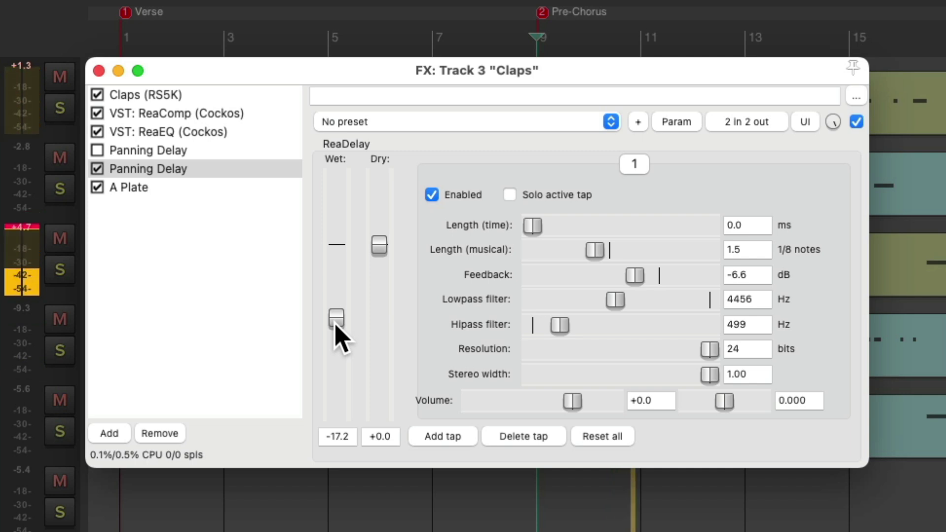
drag(335, 325, 335, 322)
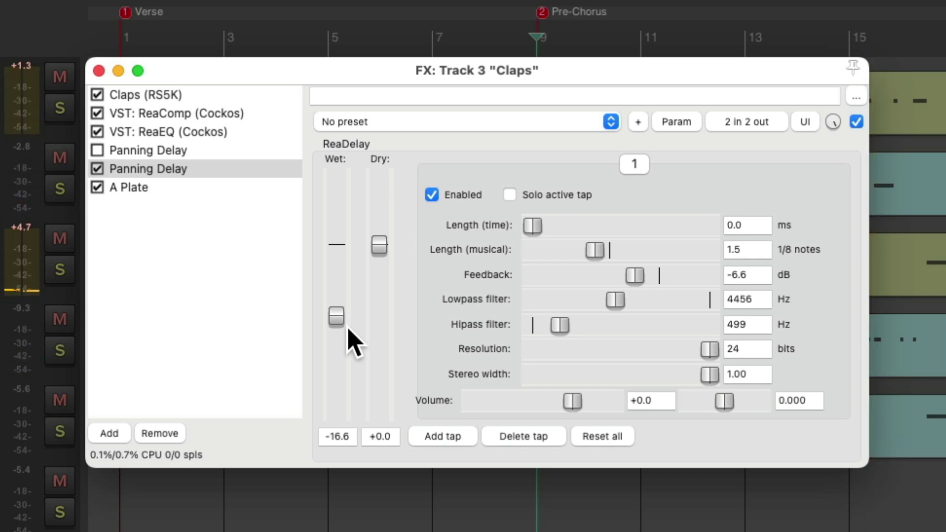
- Re-enable the original Panning Delay and bypass the duplicate instead
click(214, 157)
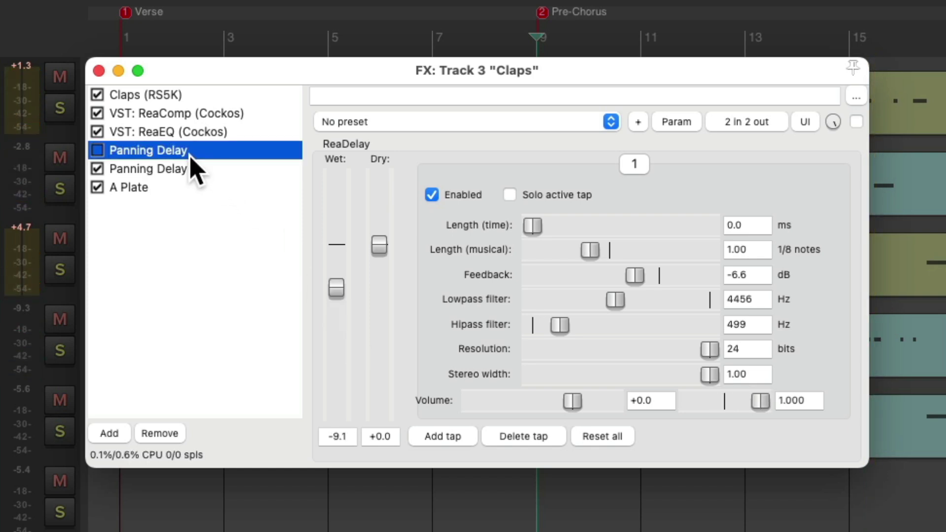
click(97, 150)
click(97, 169)
click(158, 170)
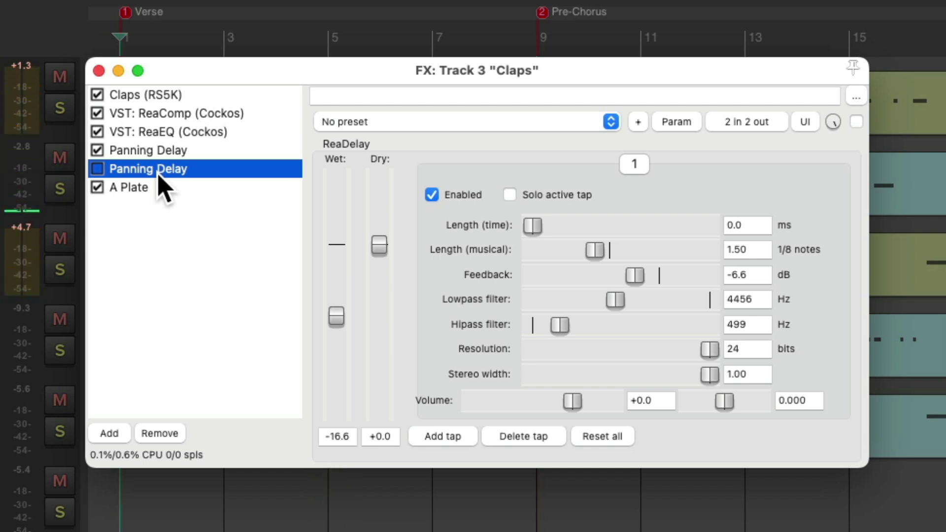
- Show a Bypass envelope for the original Panning Delay and raise it from bar 9 onward
click(250, 151)
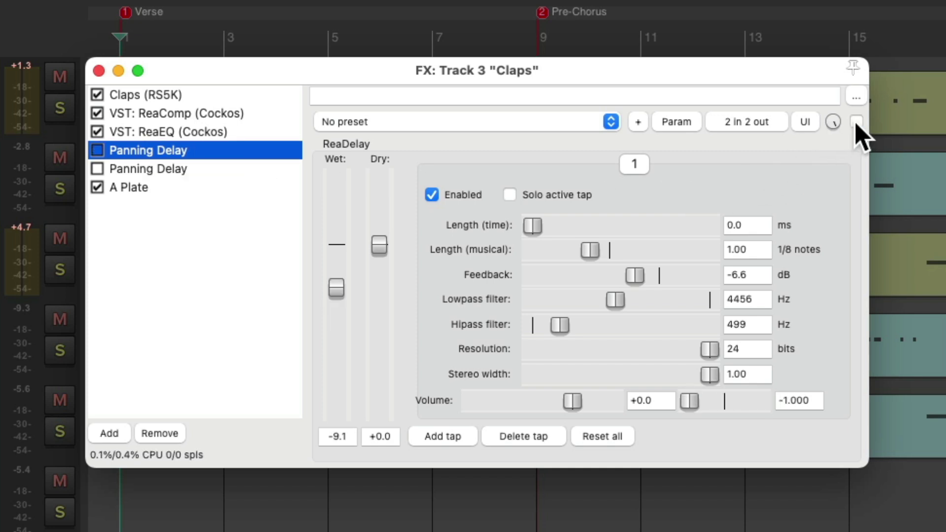
click(672, 124)
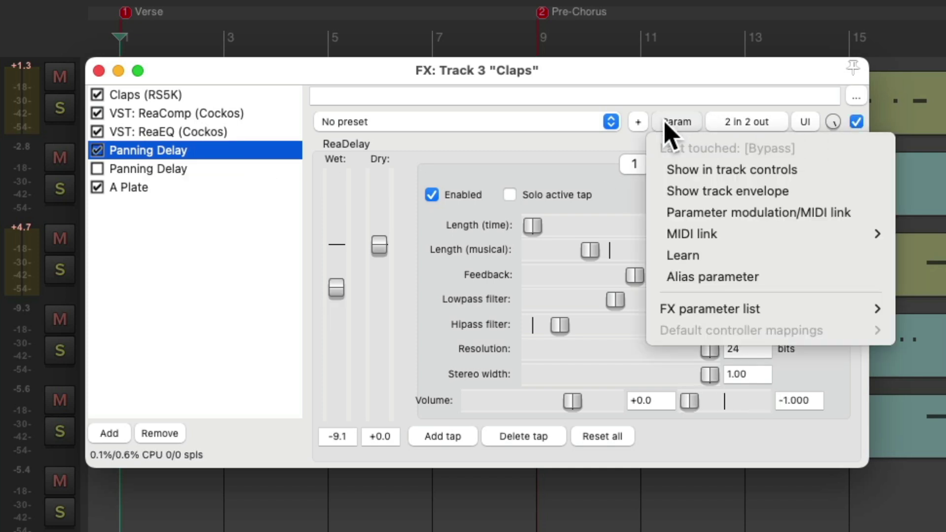
click(668, 193)
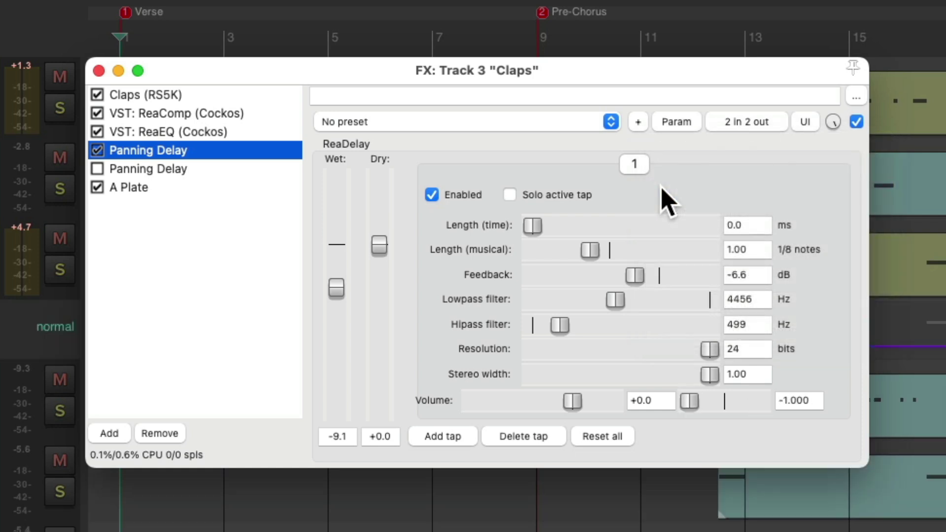
click(98, 70)
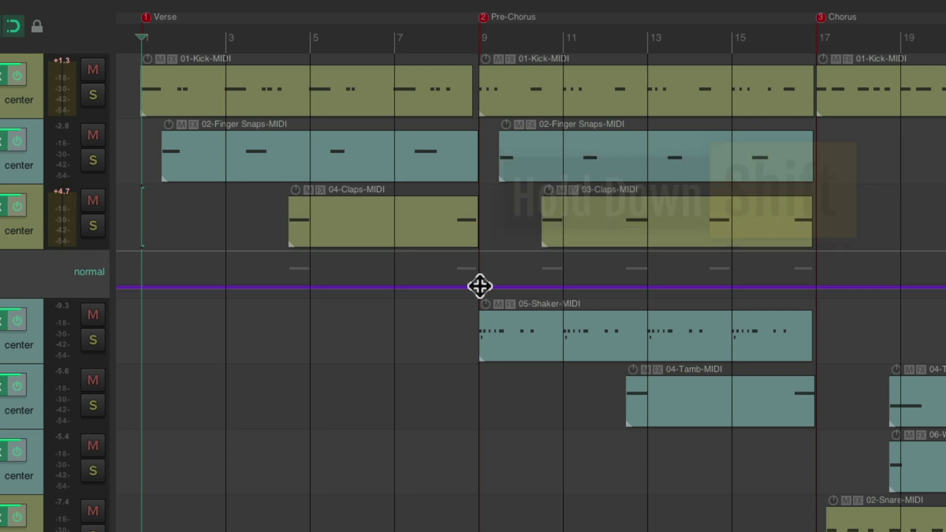
drag(479, 284, 480, 250)
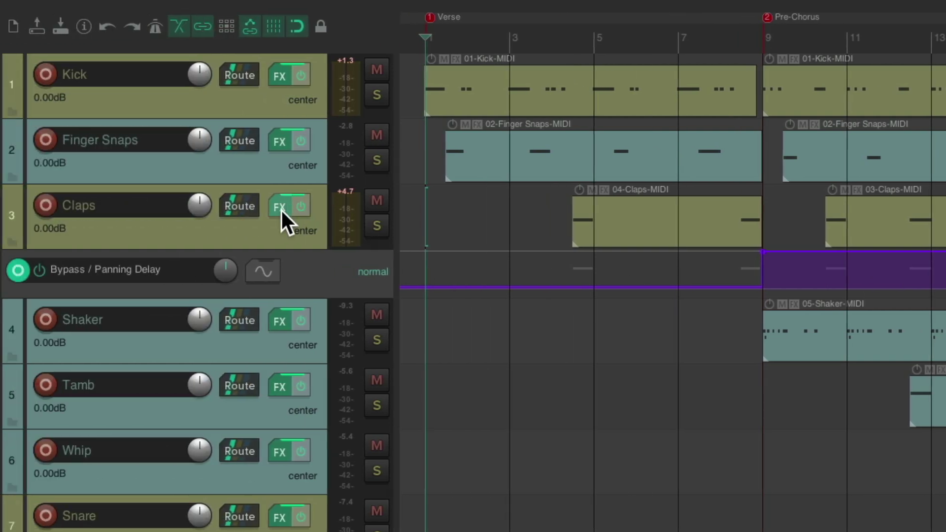
- Add a Bypass envelope for the duplicate Panning Delay and lower it from bar 9 onward
click(281, 209)
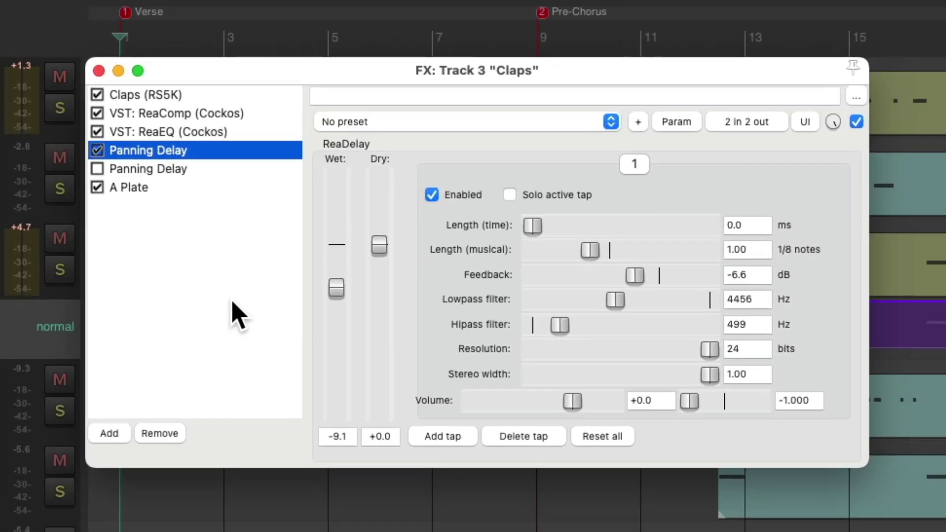
click(229, 170)
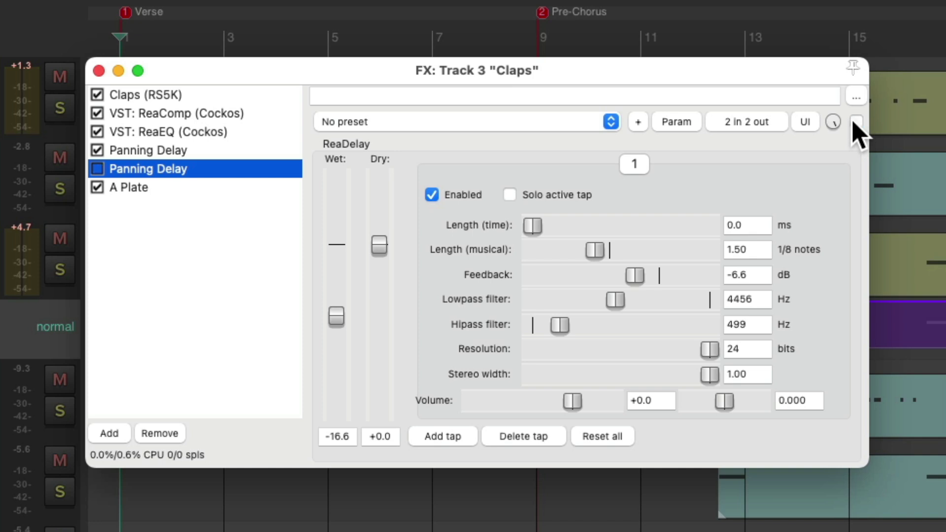
click(676, 123)
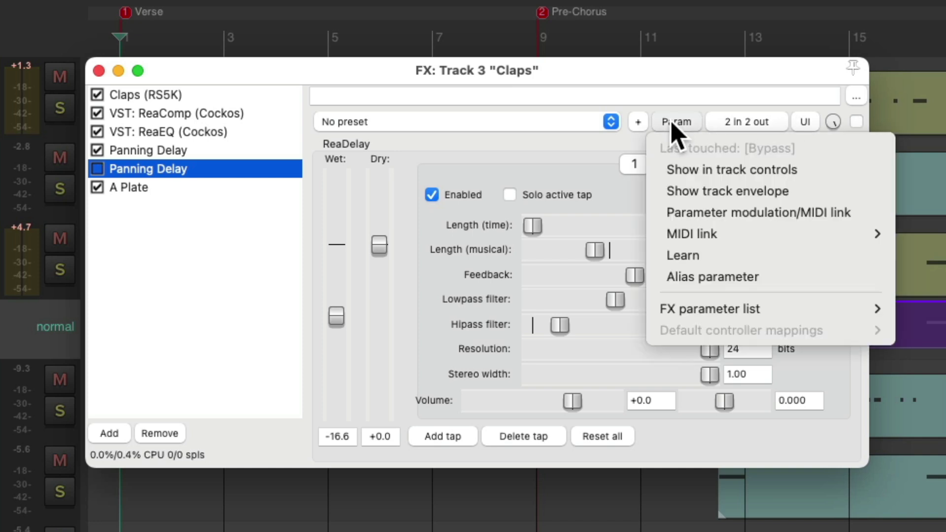
click(663, 191)
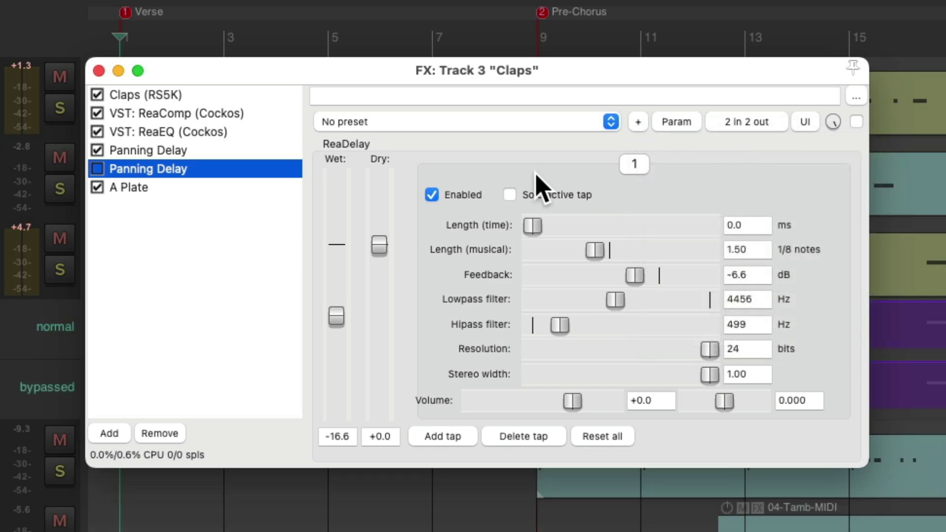
click(99, 70)
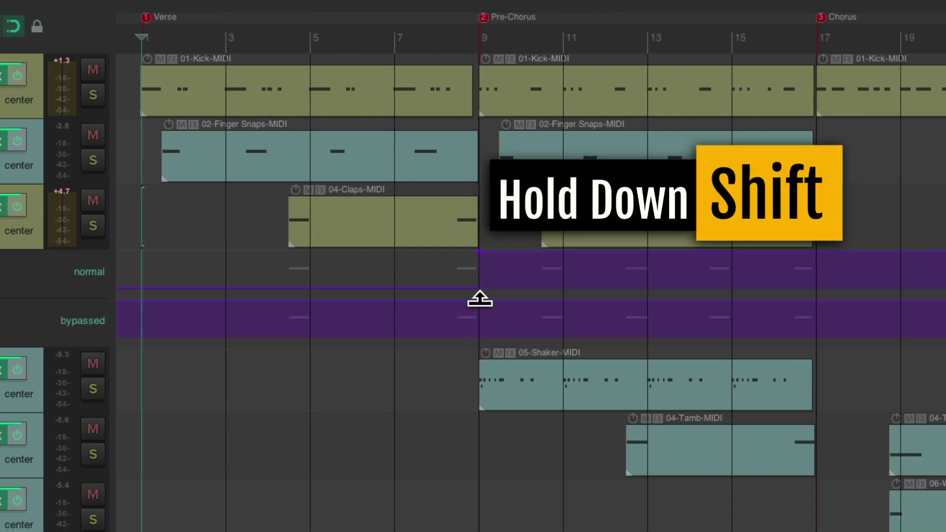
shift+click(480, 302)
drag(480, 303, 480, 344)
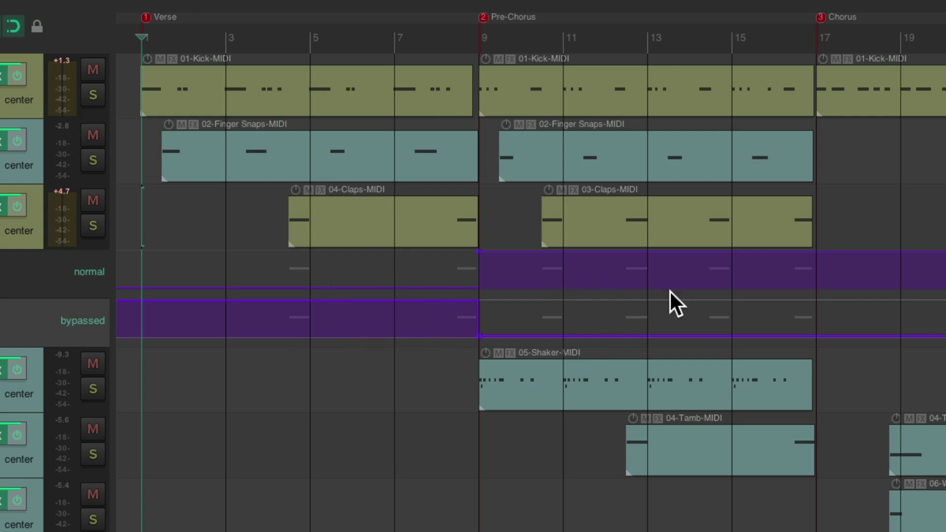
- Run the action 'Envelope: Hide all envelopes for all tracks'
key(shift+slash)
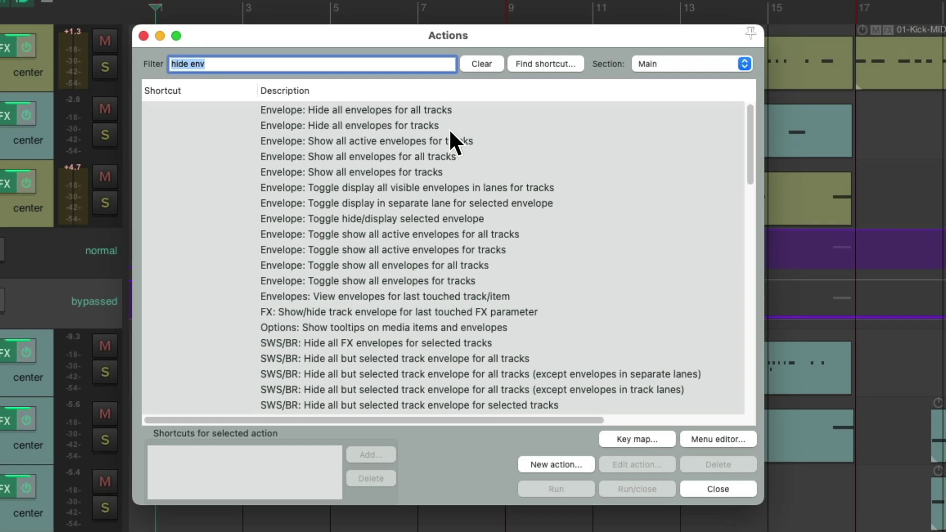
double_click(406, 106)
key(Escape)
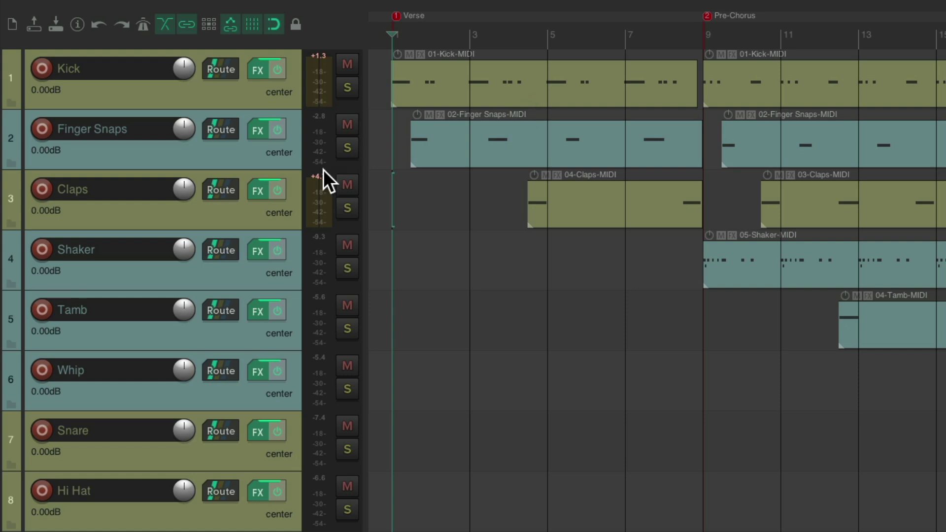
- Play the Claps and pull the second Panning Delay's Wet fader down slightly
click(253, 194)
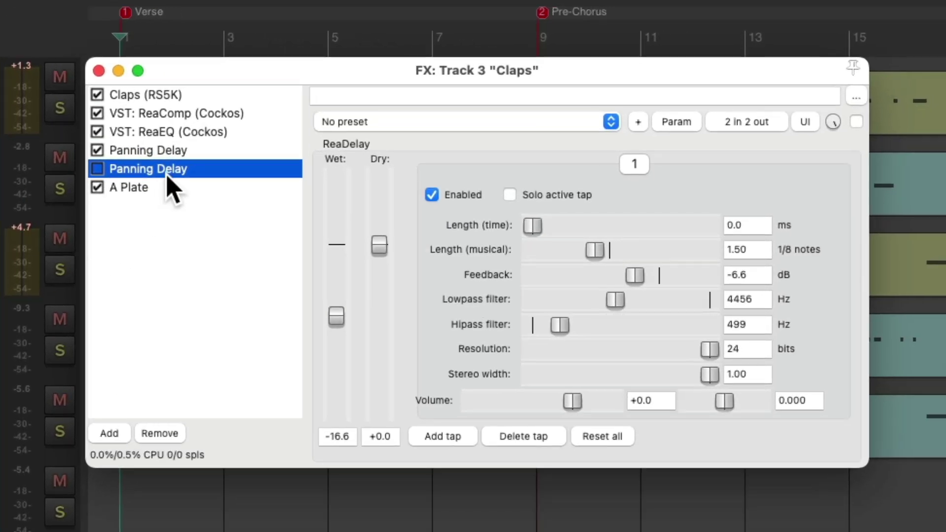
click(447, 119)
key(space)
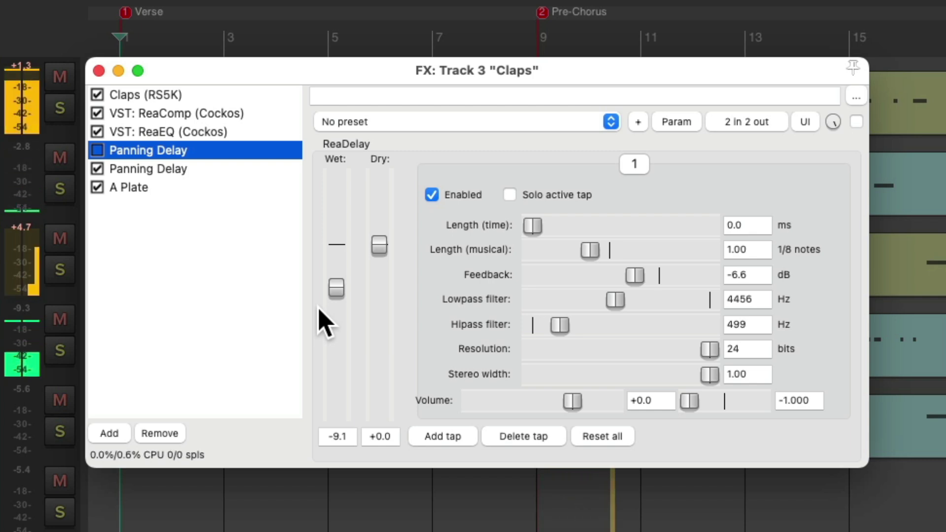
click(256, 169)
drag(337, 317, 336, 320)
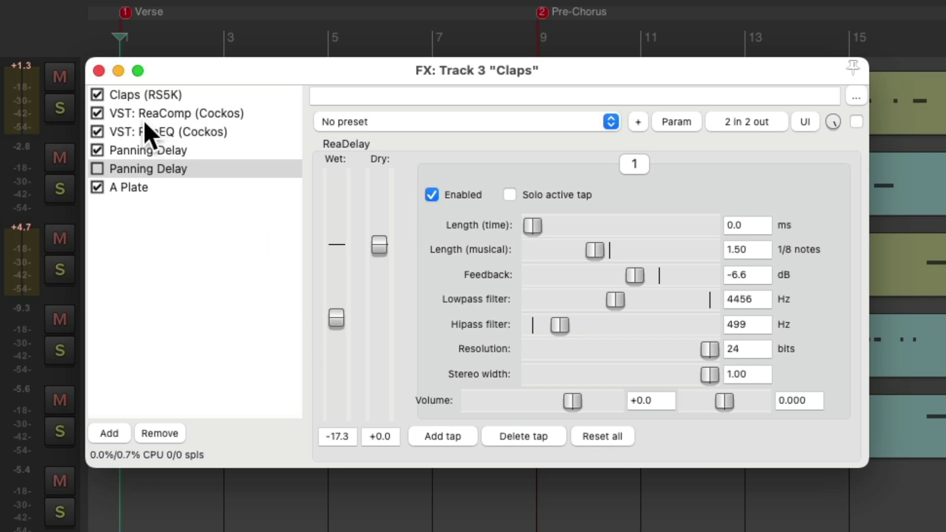
- Close the Claps effects, solo Shaker, and play it briefly from bar 9
click(98, 71)
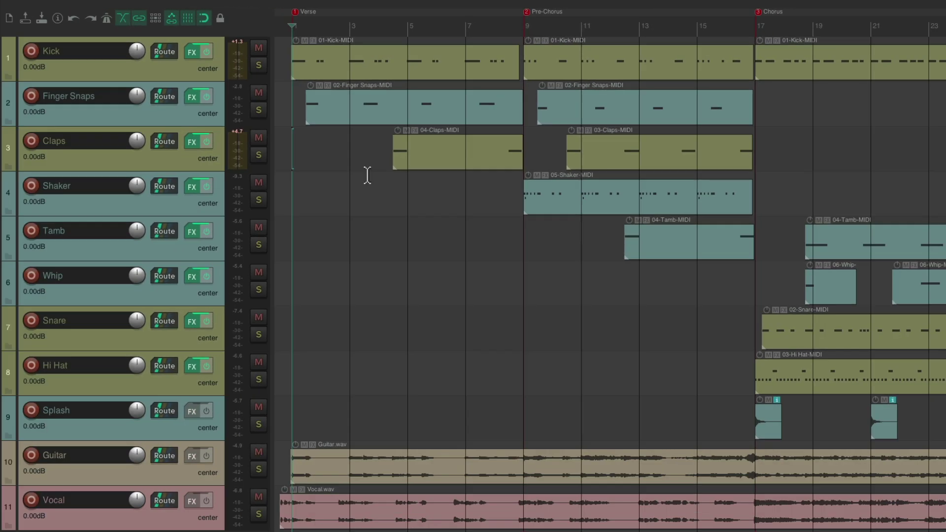
click(525, 220)
click(258, 200)
key(space)
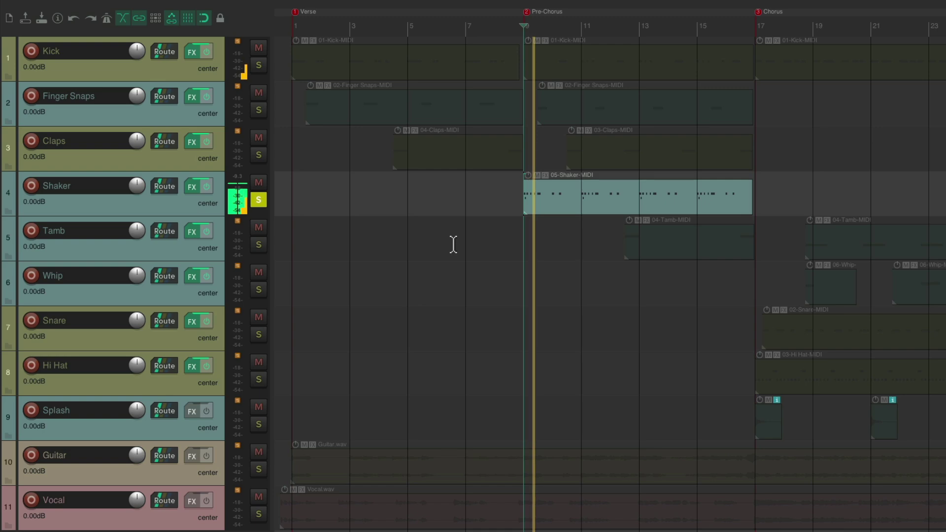
key(space)
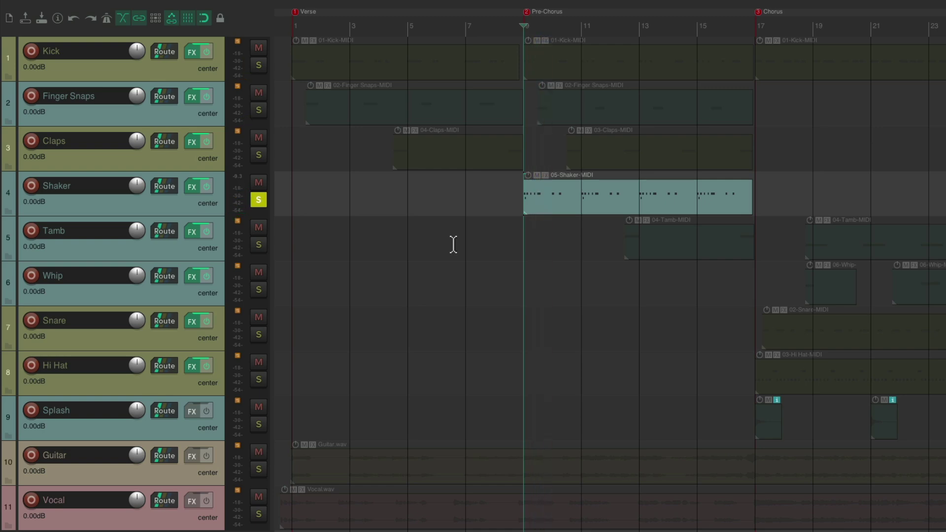
- Add the 'Short Stereo - ReaVerb' chain after Shaker's RS5K sampler, wet at -22.9 dB
click(194, 188)
double_click(378, 147)
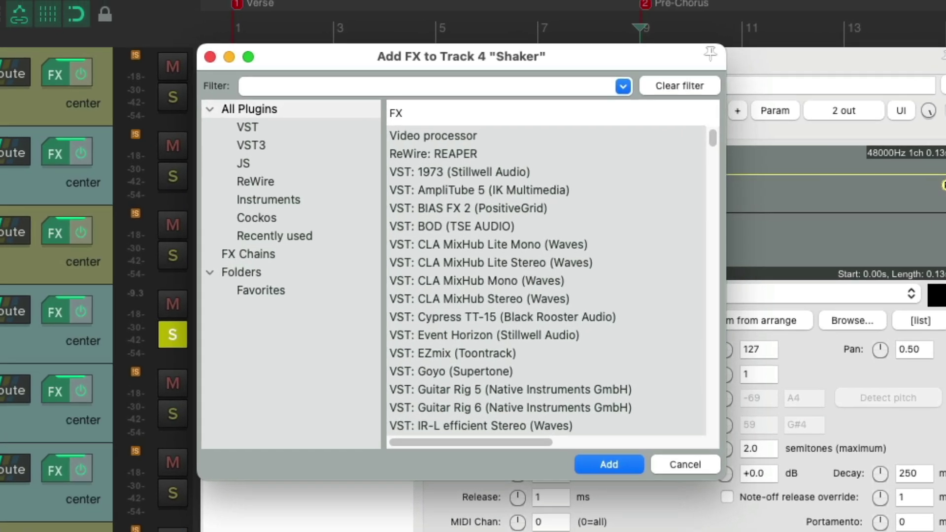
text(verb)
click(312, 255)
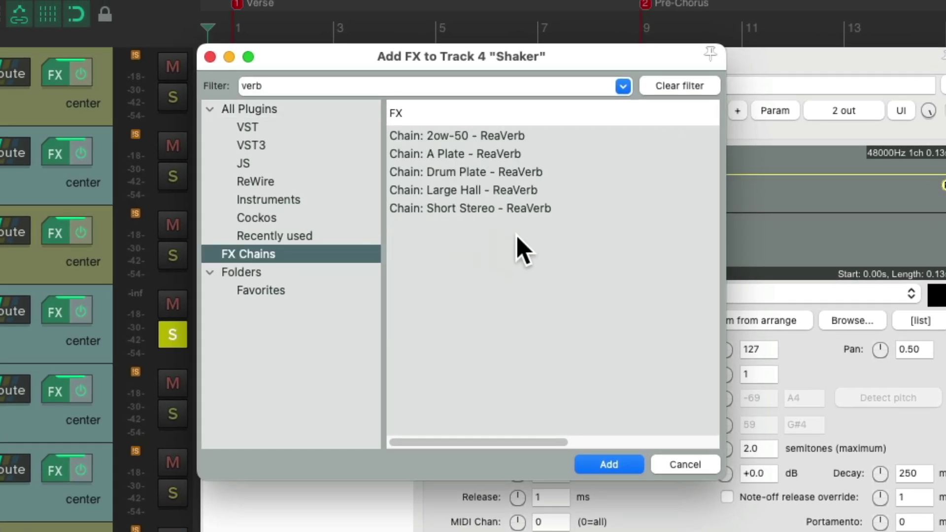
click(563, 211)
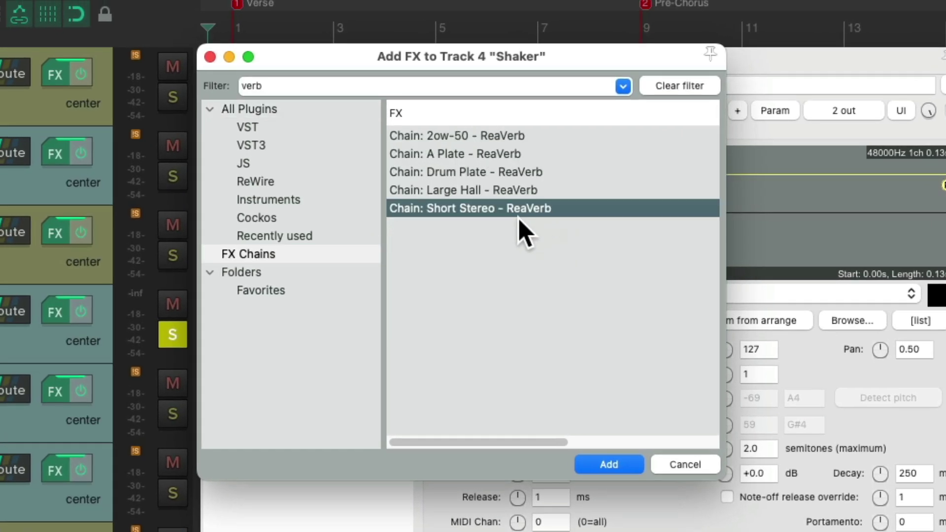
double_click(563, 209)
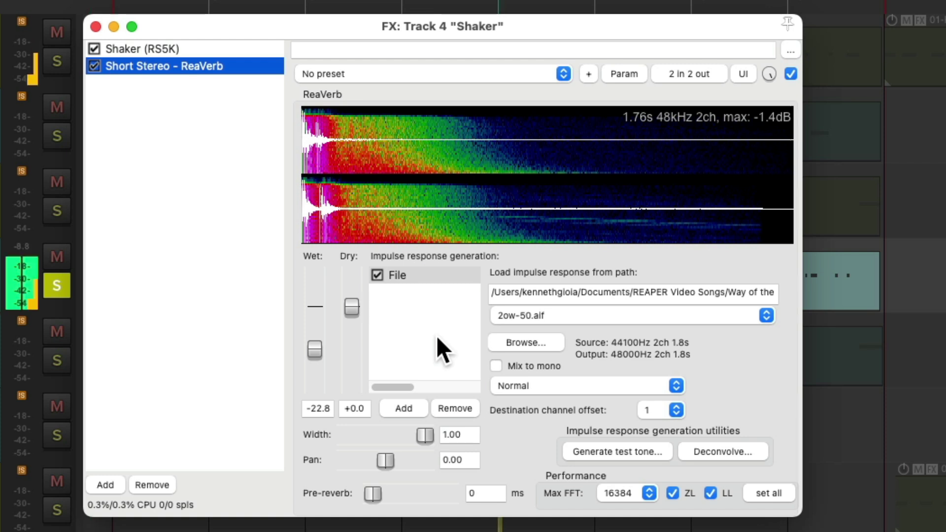
mouse_move(315, 350)
mouse_down()
mouse_move(315, 406)
mouse_move(318, 349)
mouse_move(325, 365)
mouse_up()
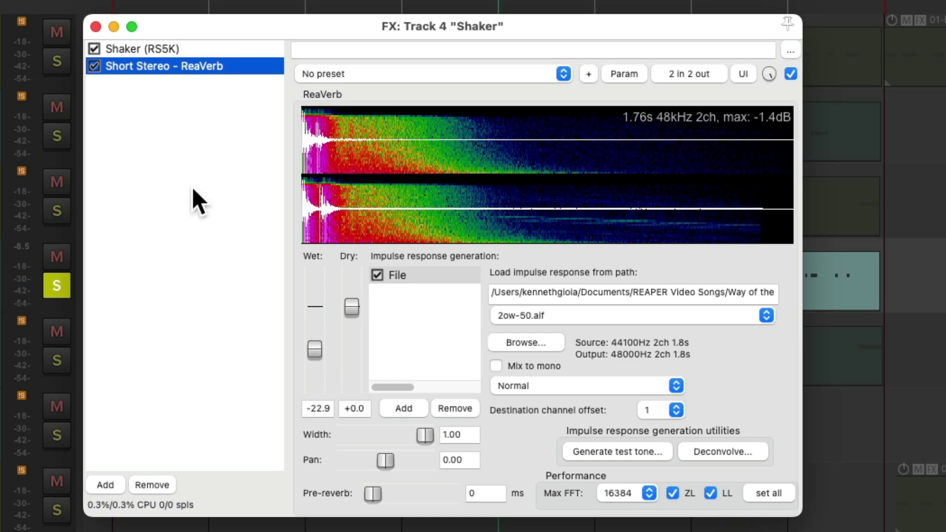
- Add the 'Drum Plate - ReaVerb' chain to Shaker with wet at -29.5 dB, then close the window
double_click(194, 200)
click(312, 253)
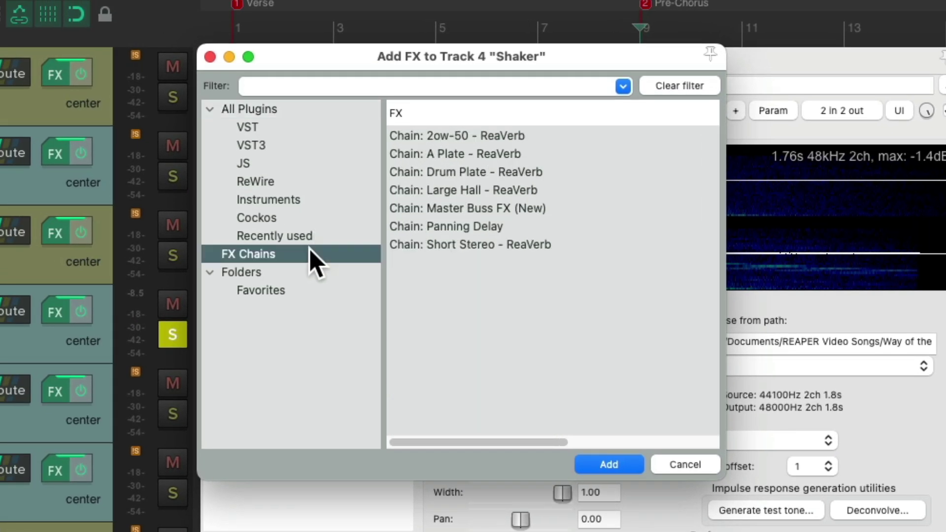
click(547, 174)
double_click(556, 173)
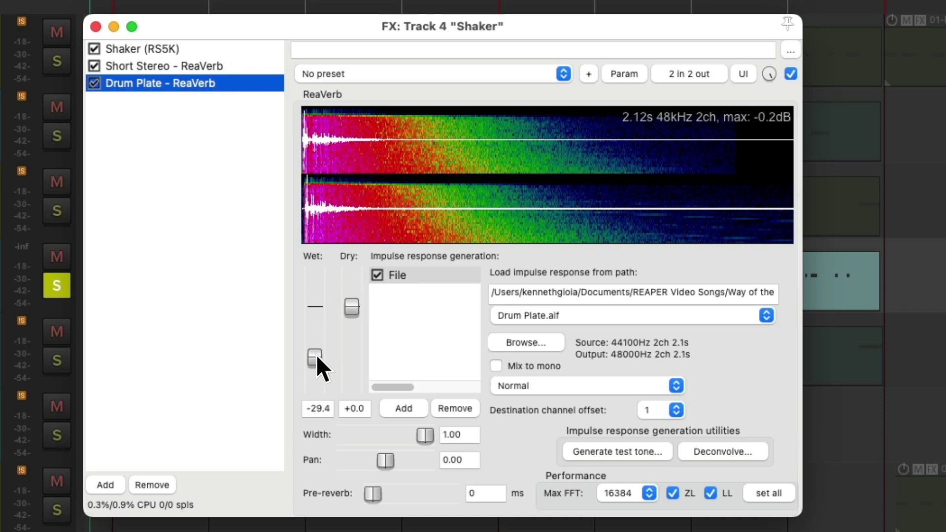
key(space)
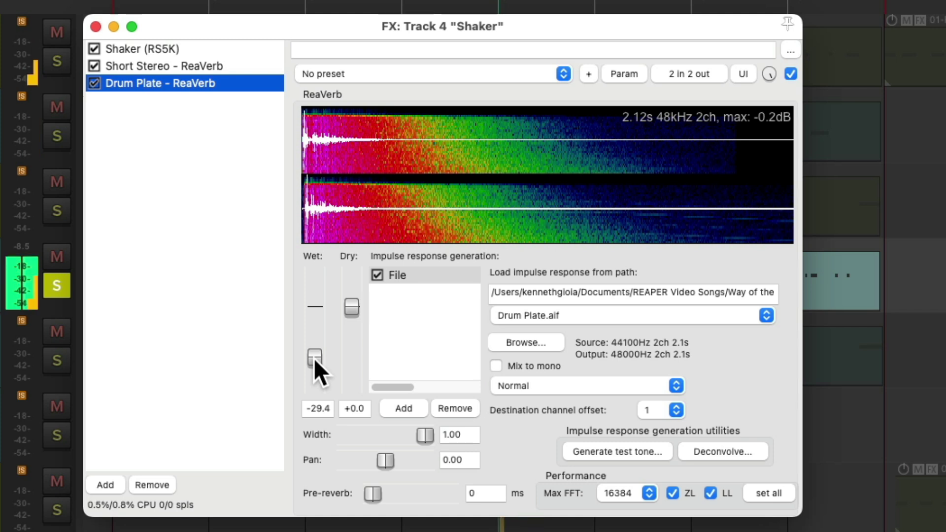
mouse_move(314, 358)
mouse_down()
mouse_move(311, 391)
mouse_move(314, 359)
mouse_up()
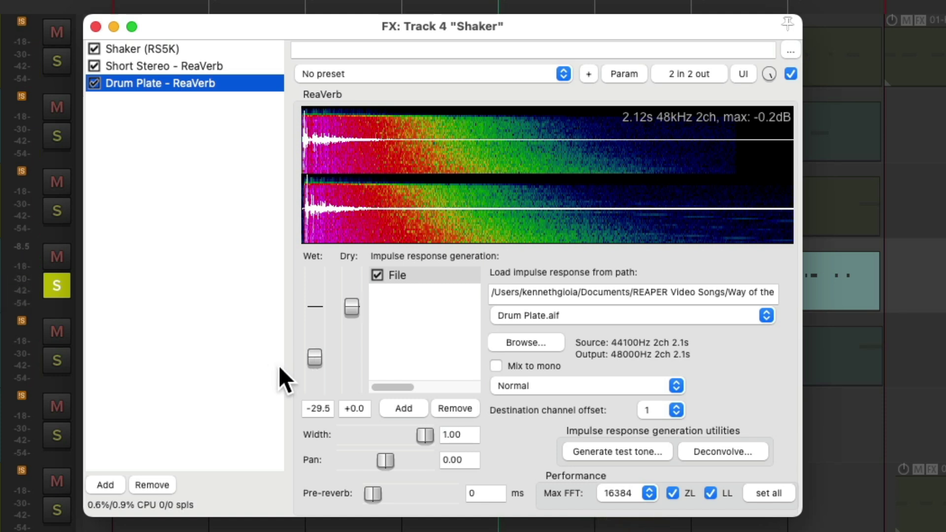
click(95, 26)
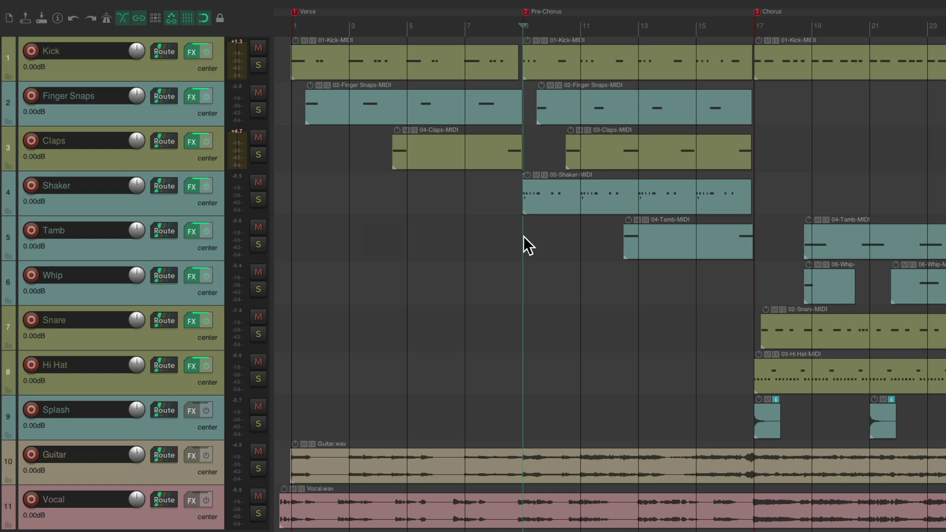
- Solo Tamb, add the 'A Plate - ReaVerb' chain with wet at -30.3 dB, then unsolo Tamb
click(258, 244)
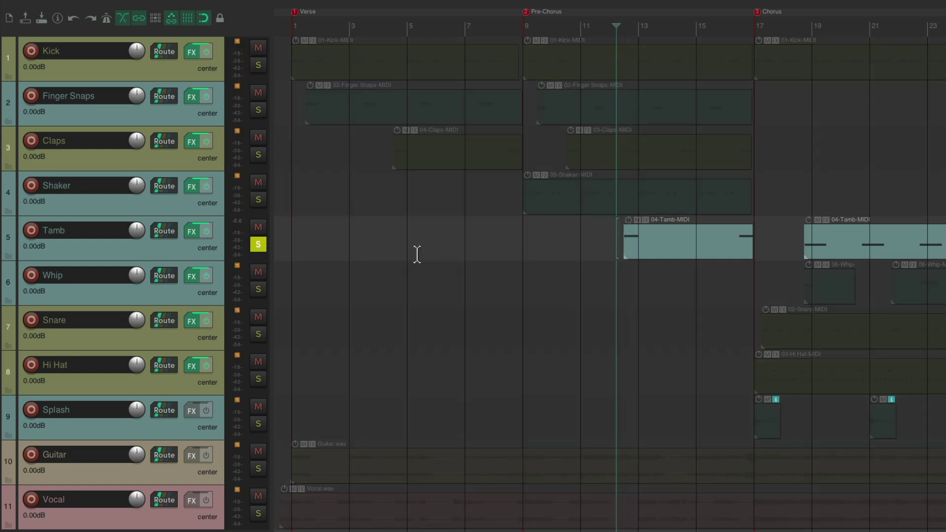
click(194, 231)
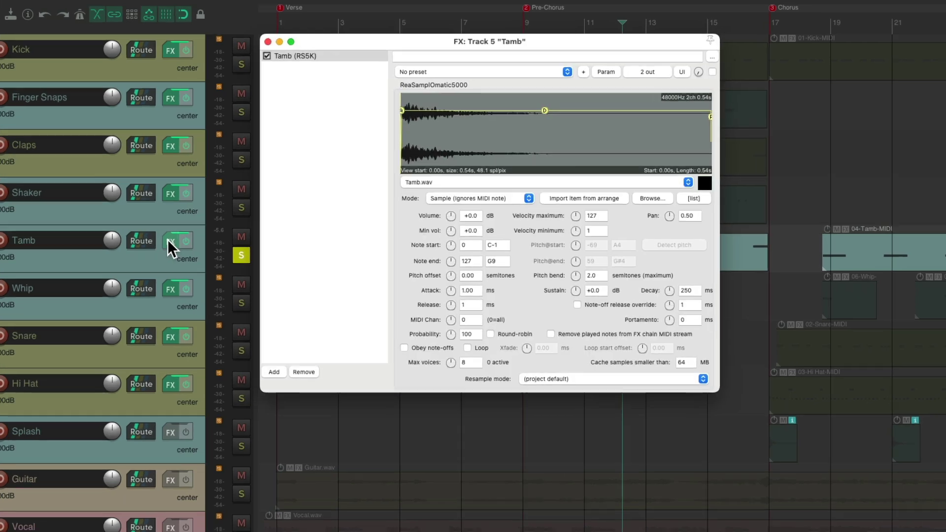
double_click(326, 207)
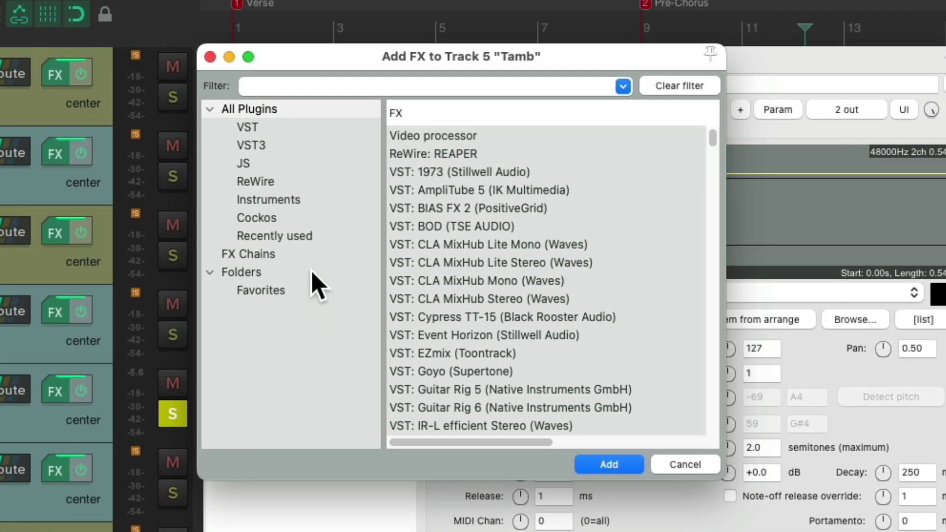
click(308, 228)
click(542, 155)
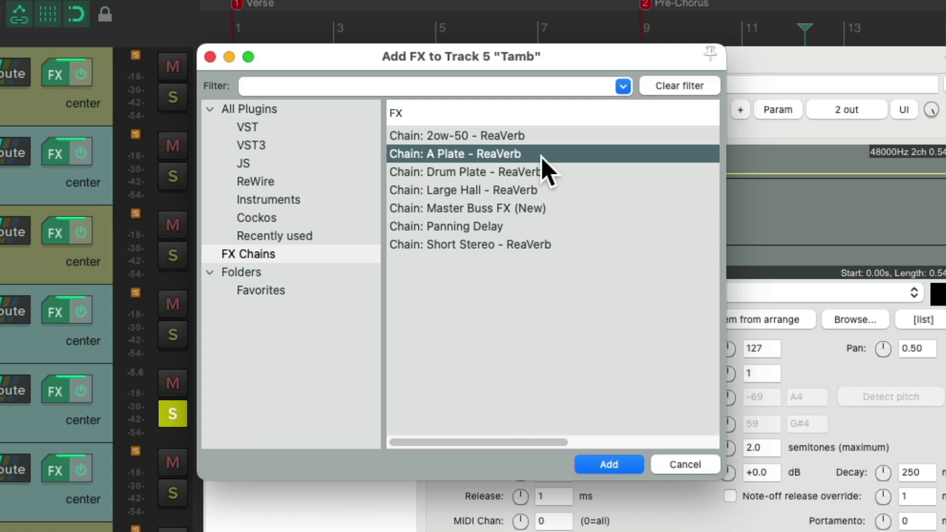
double_click(540, 156)
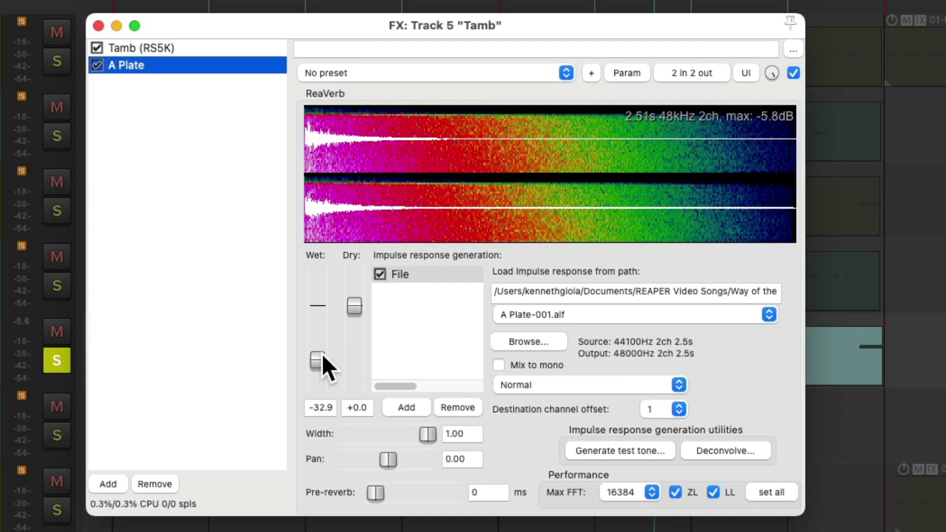
mouse_move(322, 356)
mouse_down()
mouse_move(320, 341)
mouse_move(318, 356)
mouse_up()
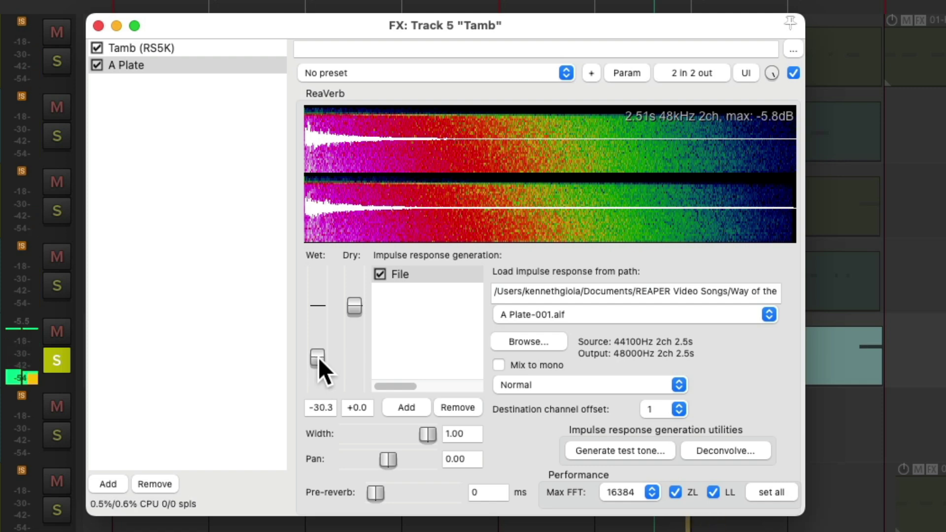
click(61, 360)
click(98, 25)
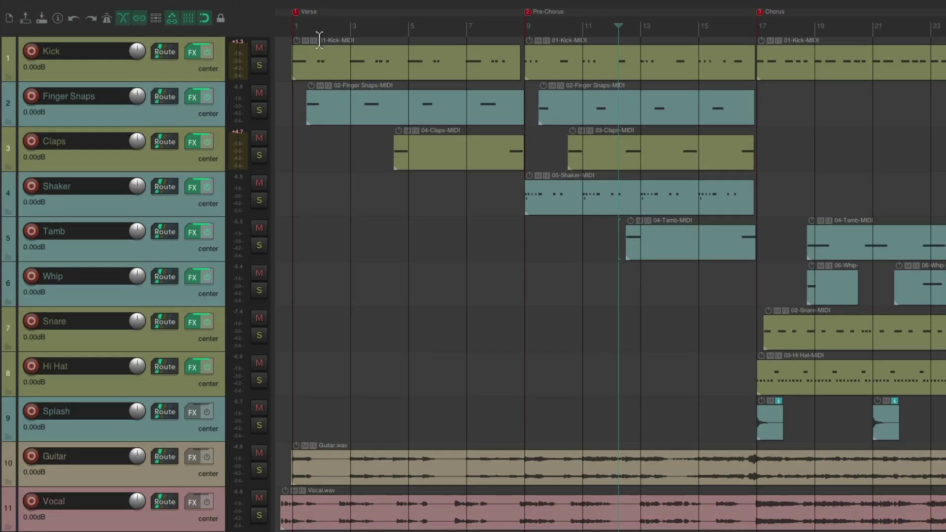
click(522, 21)
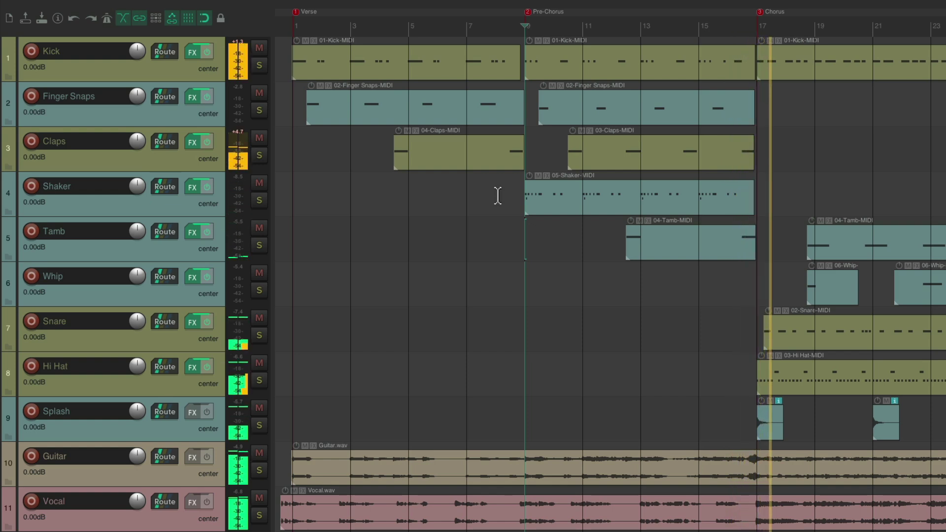
key(space)
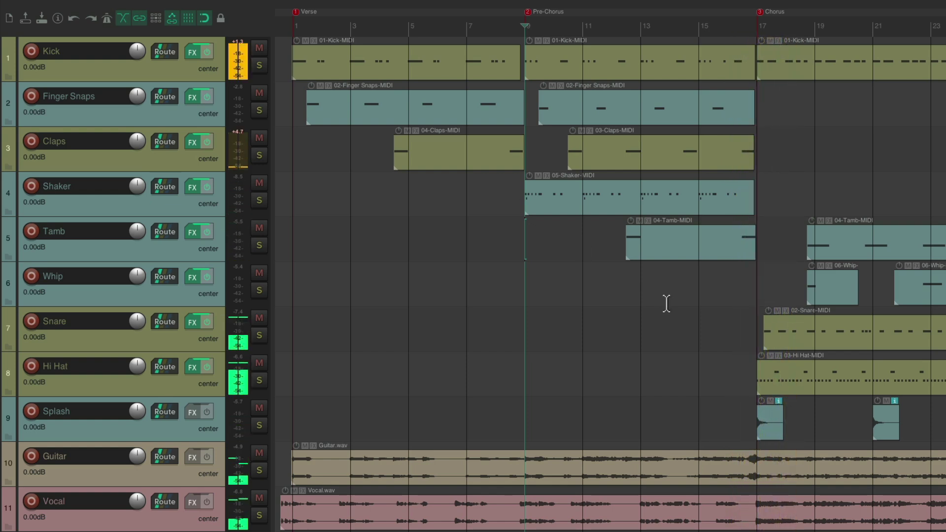
- Solo the Whip track and audition its first hit in the Chorus
click(738, 14)
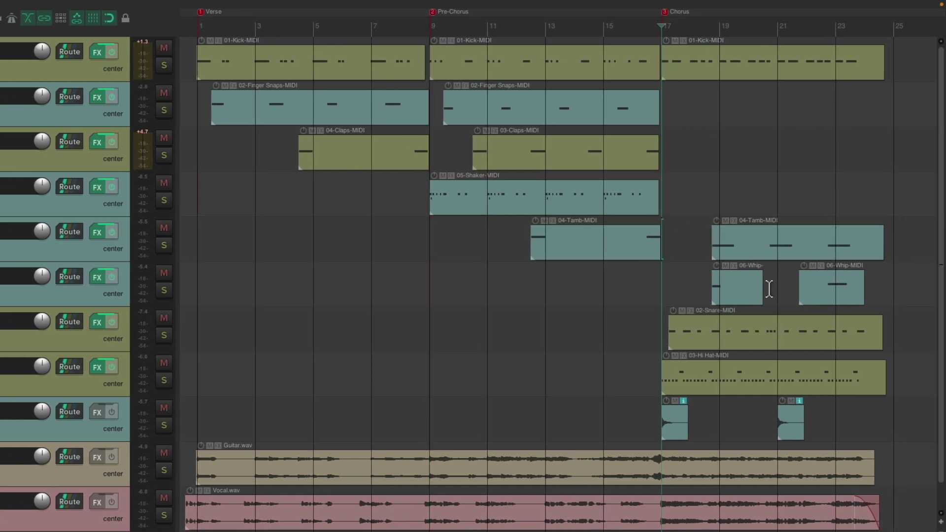
click(165, 291)
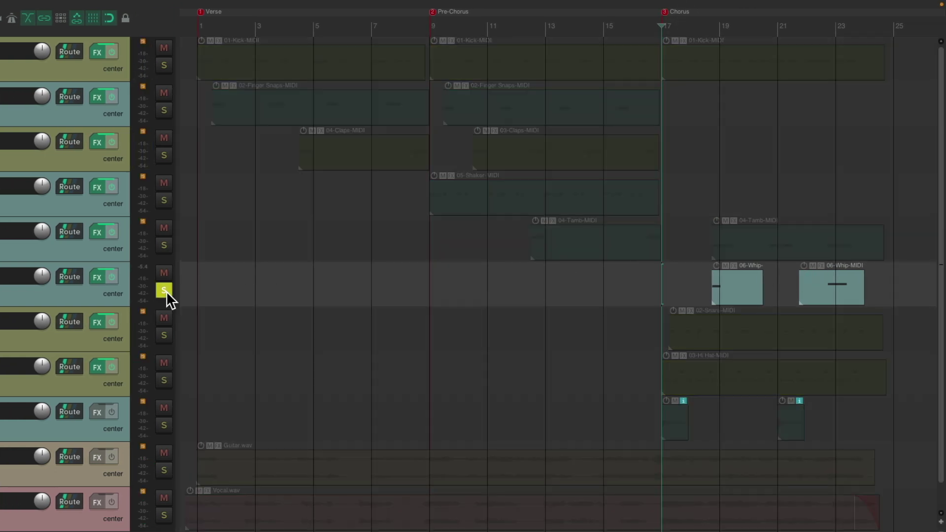
click(705, 28)
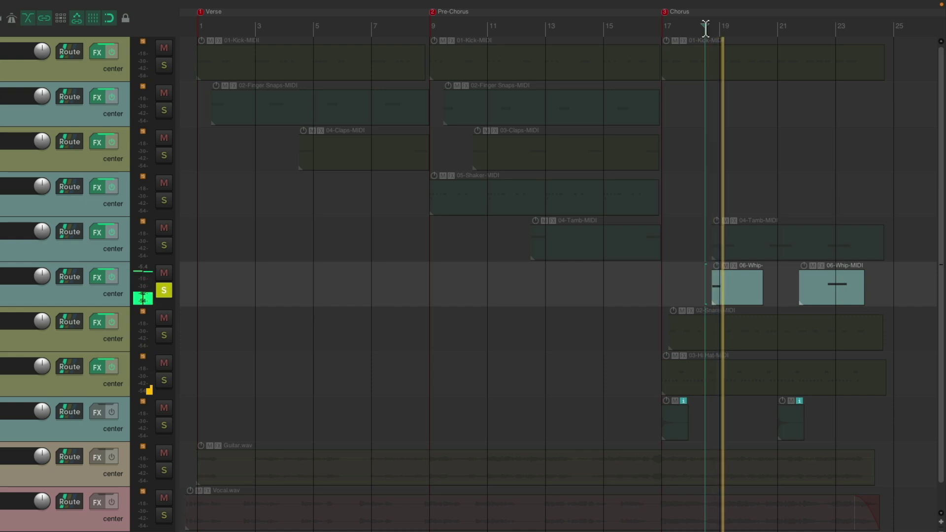
key(space)
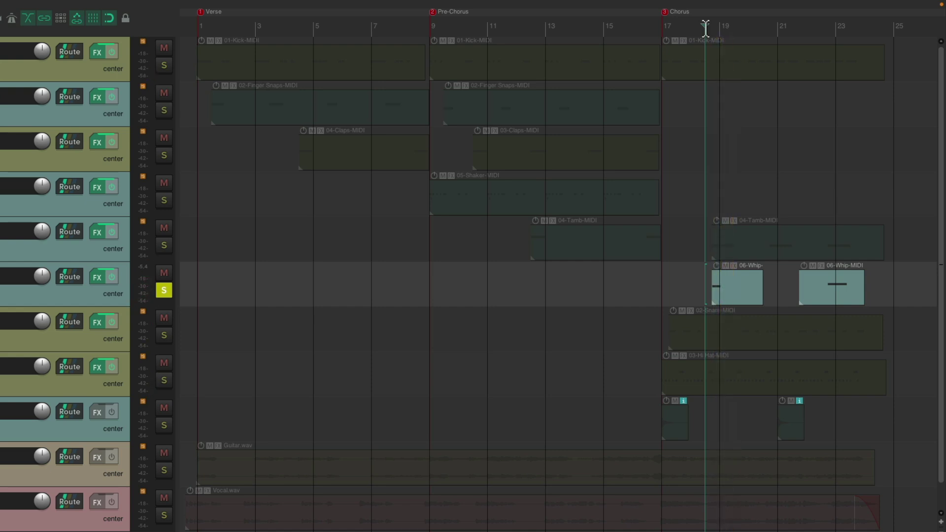
click(665, 12)
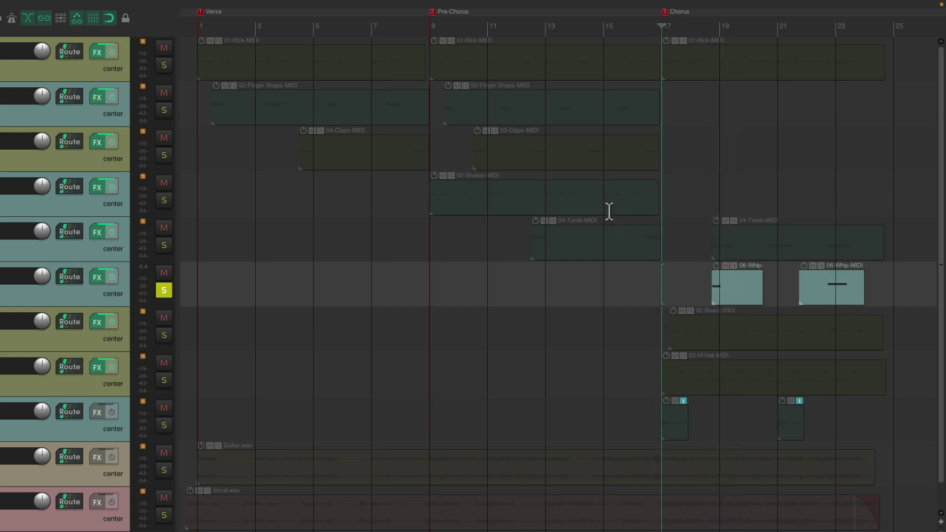
- Add the 'Large Hall - ReaVerb' chain to Whip, unsolo it, and close the effects
click(97, 277)
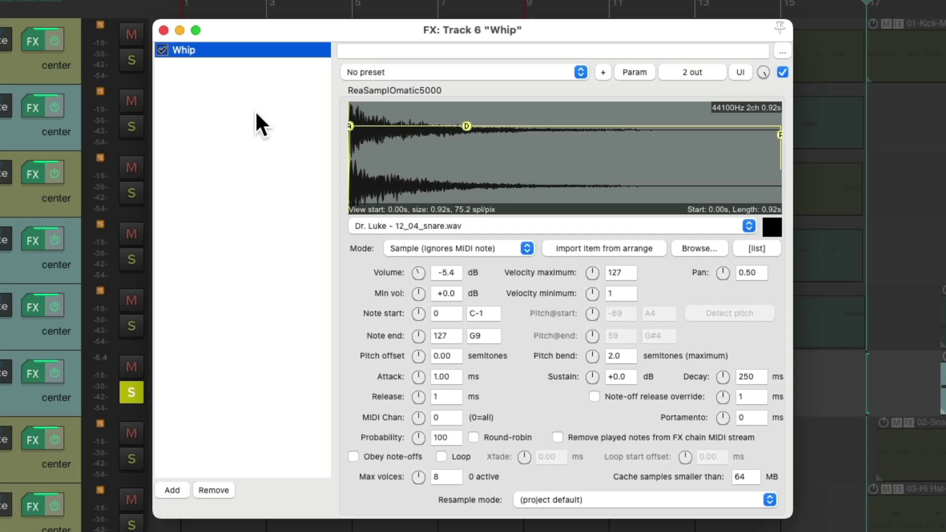
double_click(257, 116)
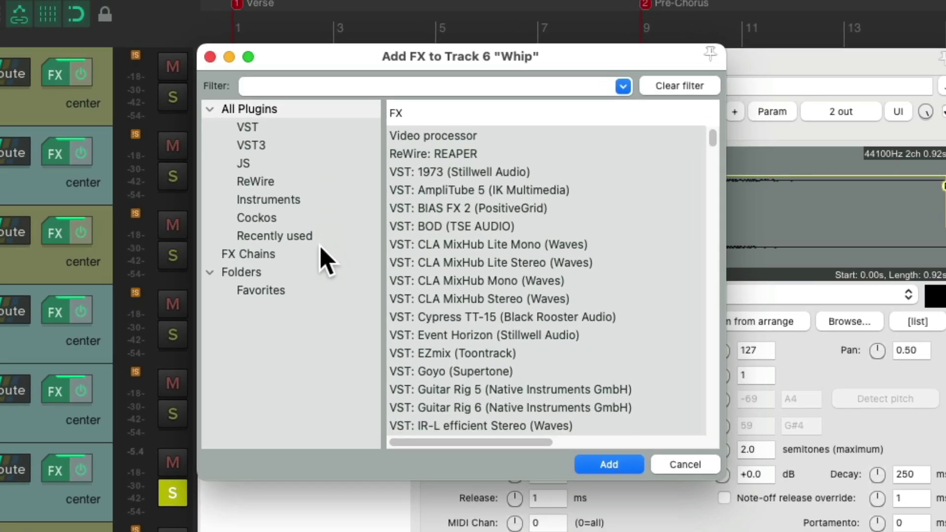
click(324, 254)
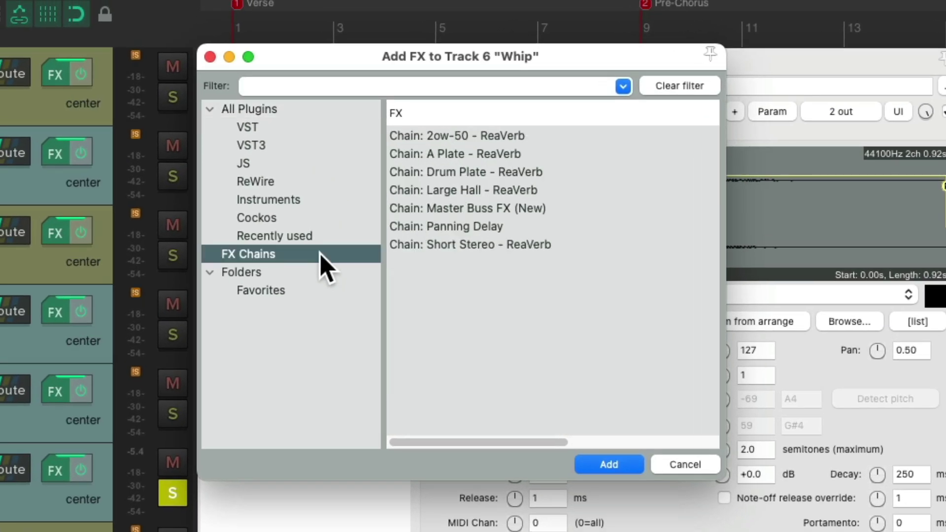
click(562, 193)
double_click(523, 193)
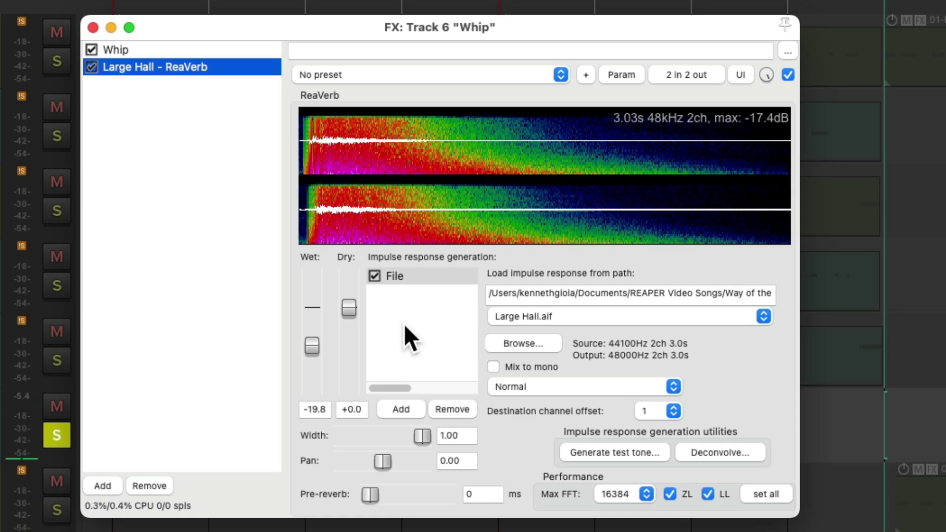
click(63, 434)
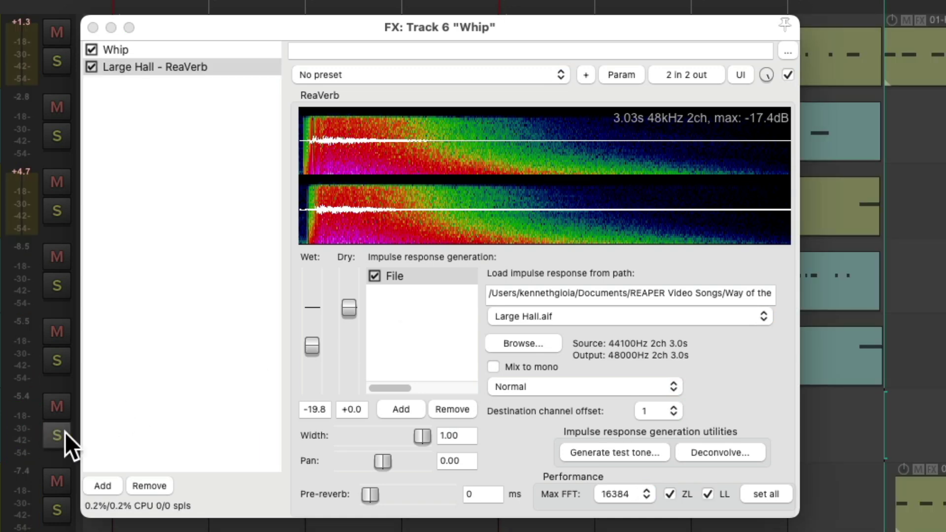
click(95, 28)
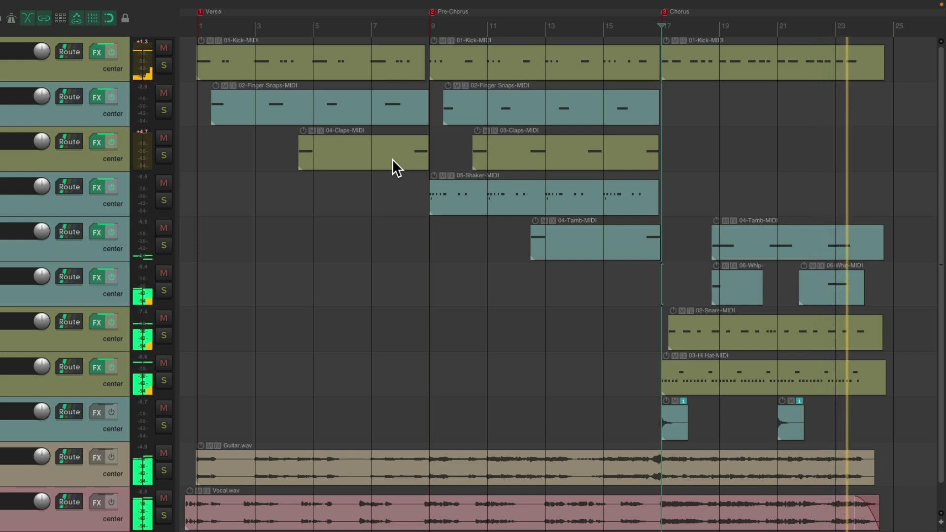
- Solo Snare and add ReaComp after its sampler with threshold lowered to -12.7 dB
key(space)
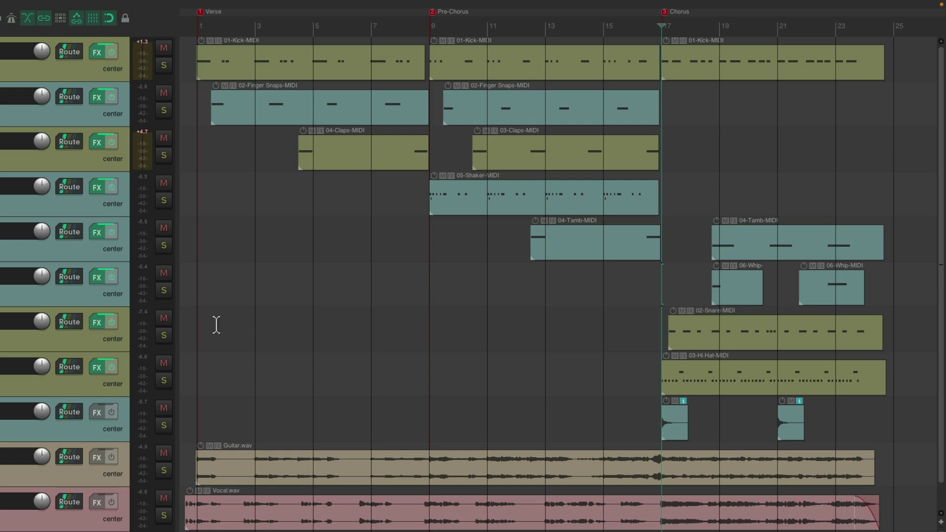
click(164, 336)
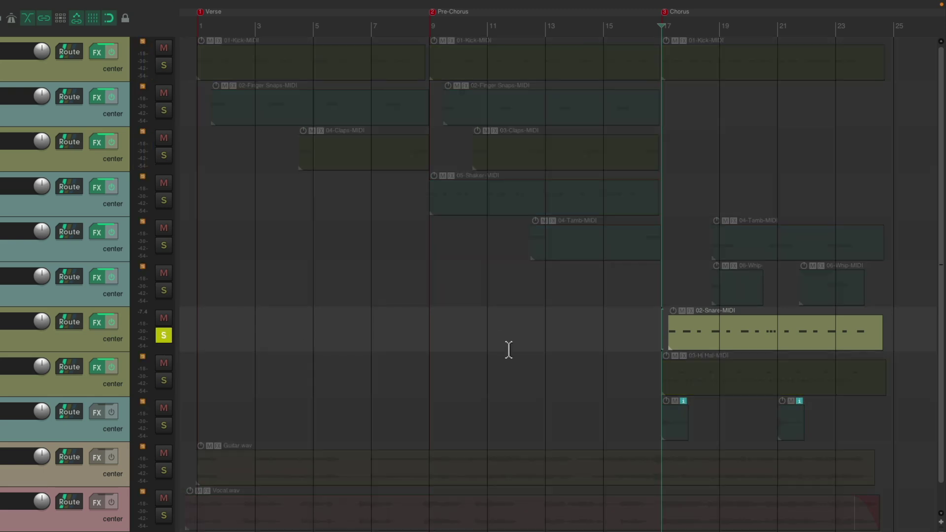
click(96, 323)
double_click(218, 146)
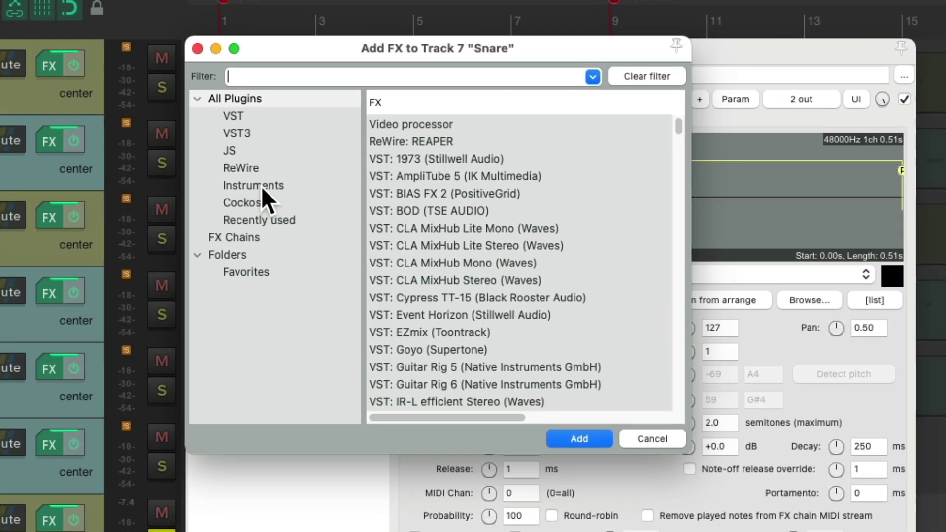
text(comp)
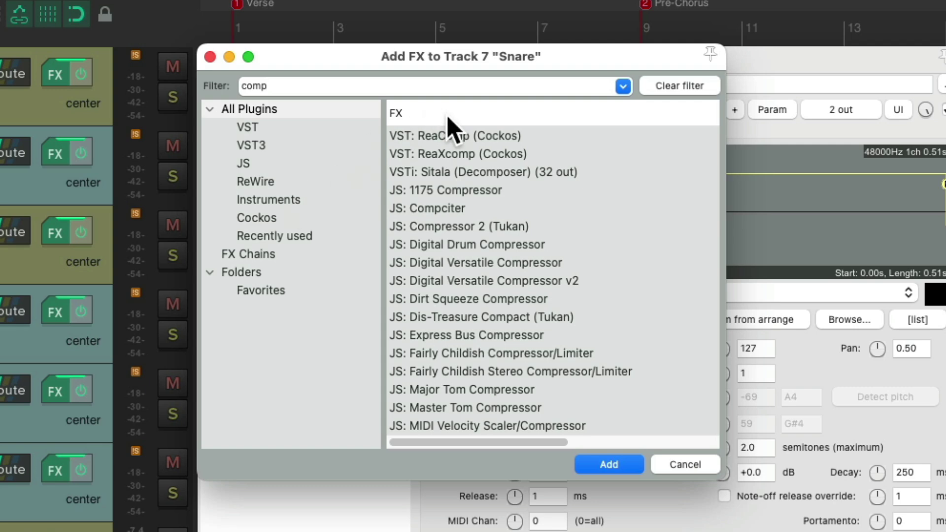
double_click(449, 135)
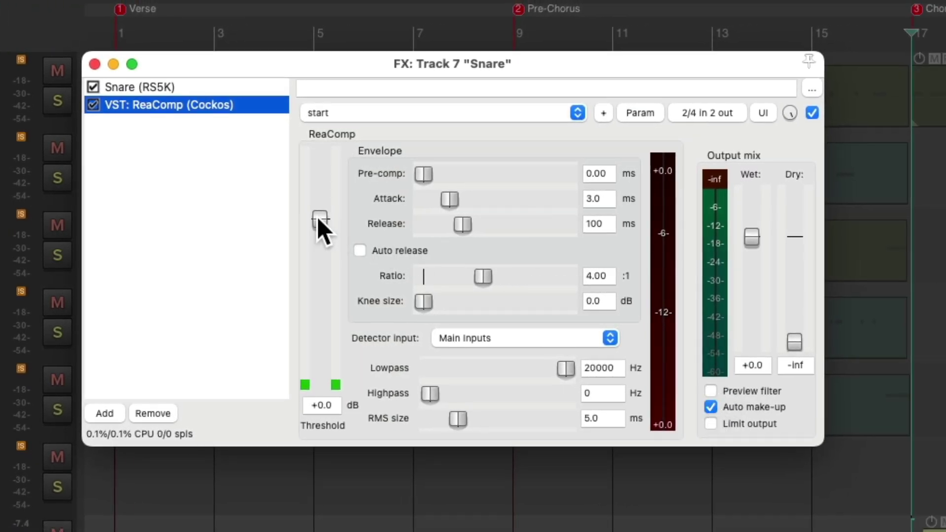
drag(317, 217, 314, 273)
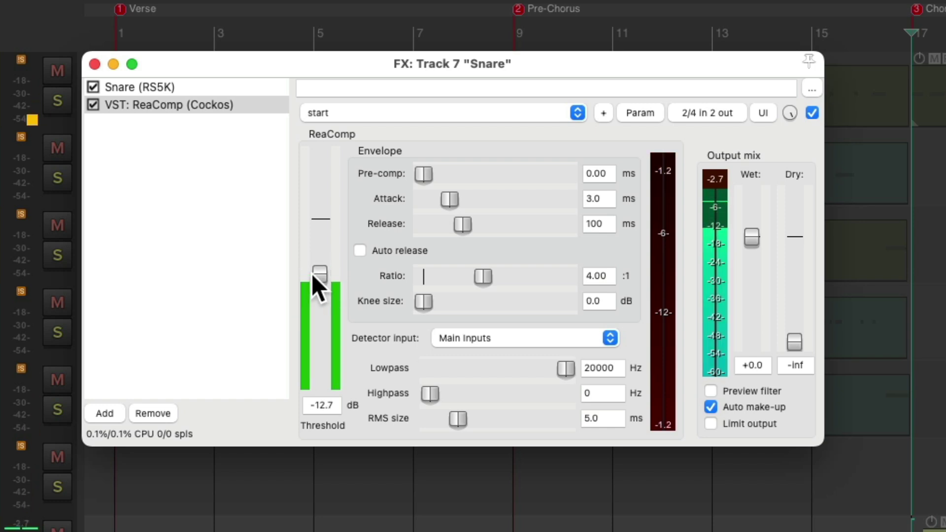
- Add ReaEQ to the Snare's FX chain after ReaComp
double_click(209, 191)
text(e)
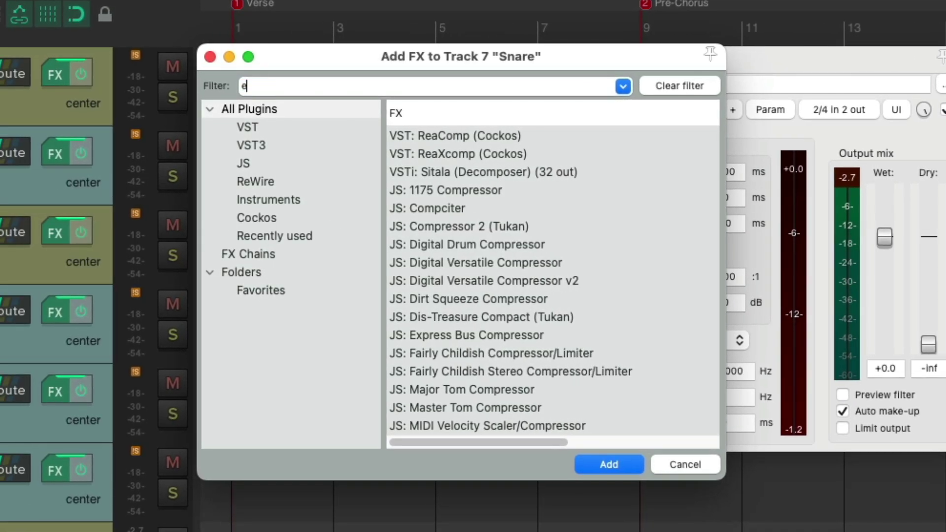
text(q)
double_click(477, 137)
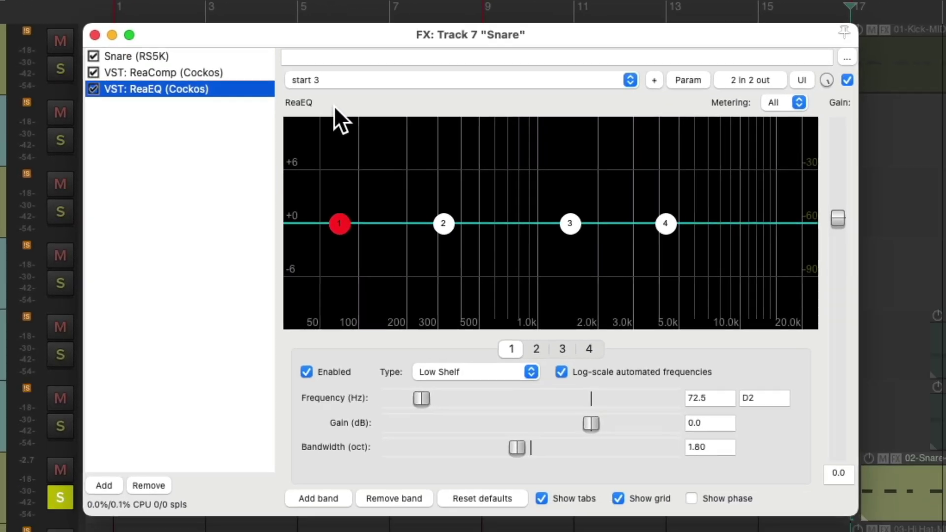
- Boost EQ band 2 about 2.9 dB near 336 Hz and raise the high shelf +3.1 dB at 3938.5 Hz
drag(433, 218, 439, 203)
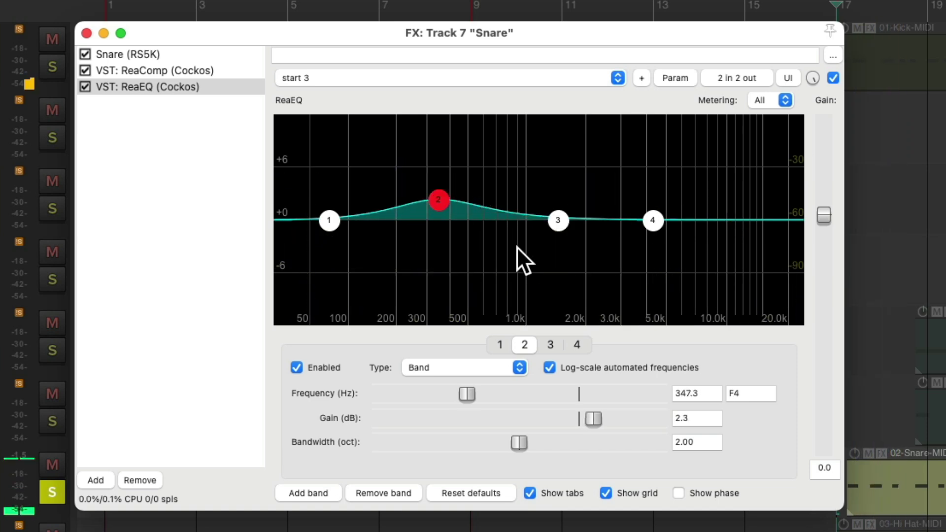
click(652, 220)
drag(651, 220, 641, 195)
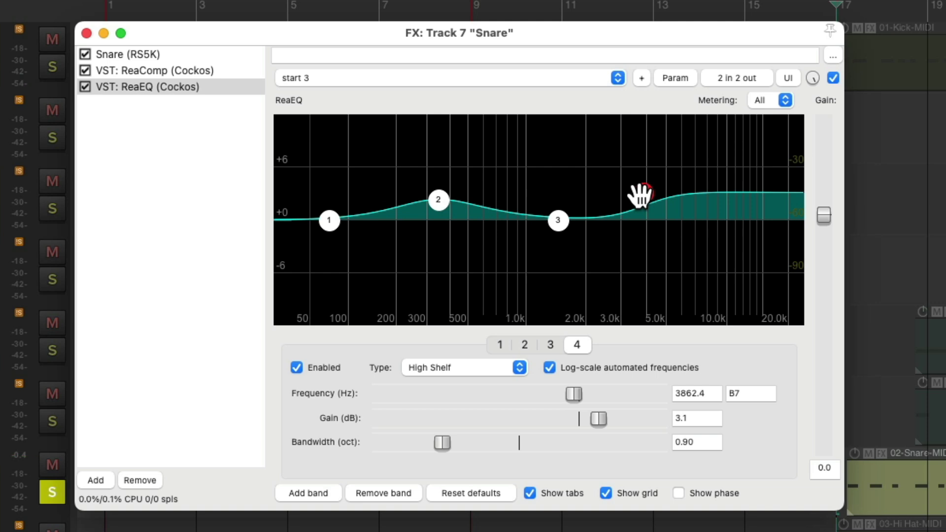
mouse_move(442, 199)
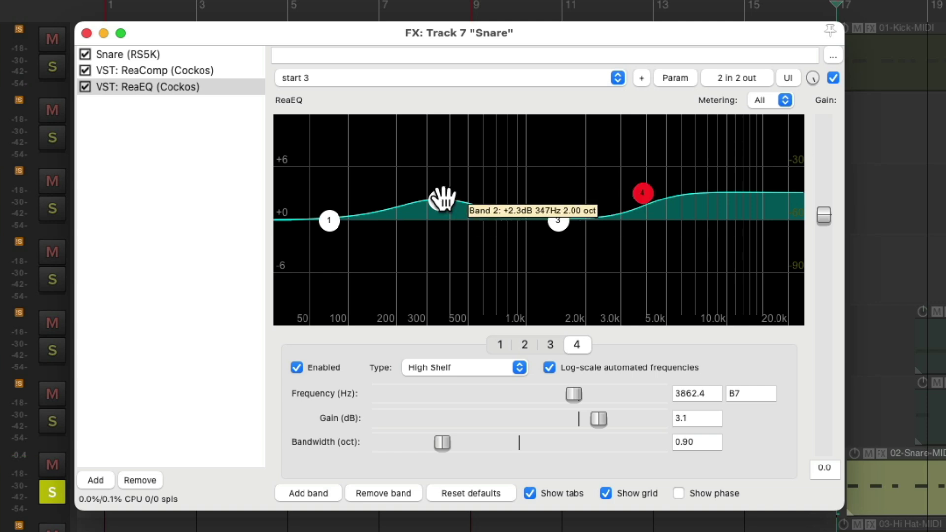
drag(441, 199, 437, 197)
click(642, 193)
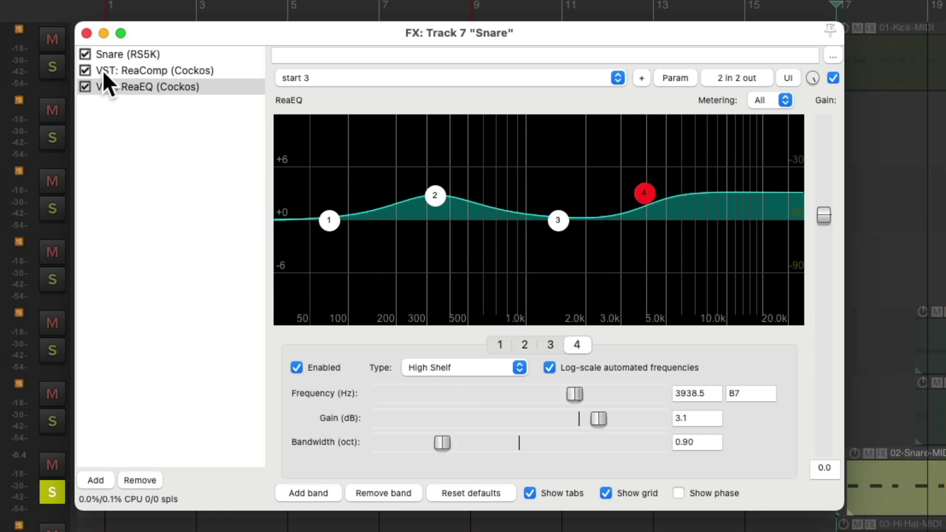
- Bypass ReaComp and ReaEQ, then re-enable both to compare the processed Snare
click(84, 70)
click(84, 82)
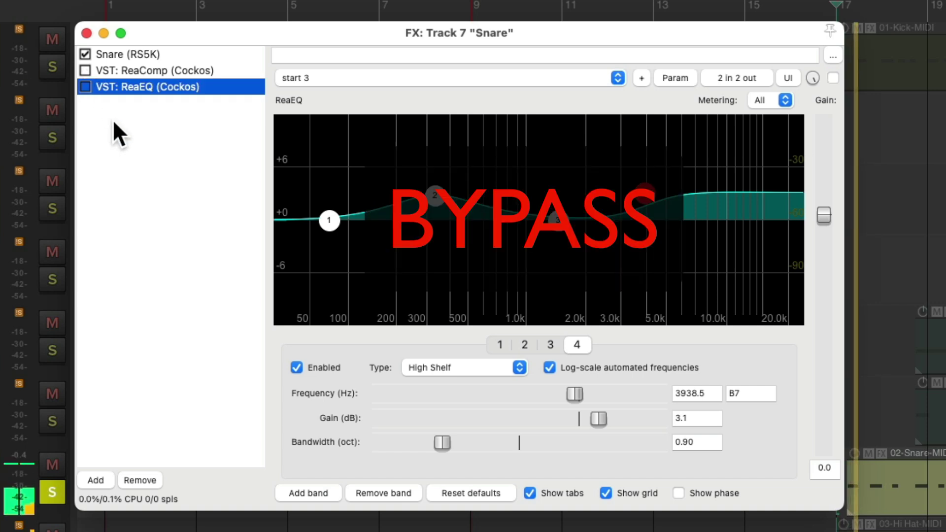
click(84, 86)
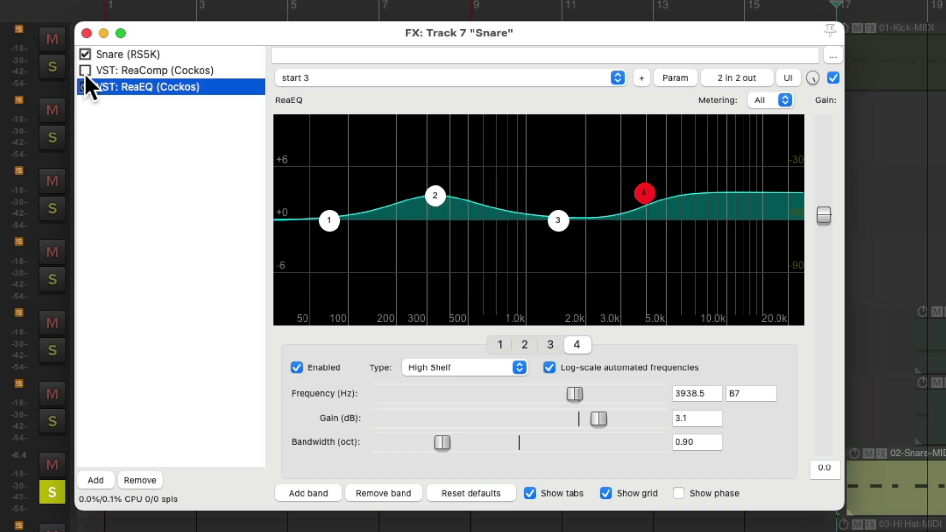
click(85, 72)
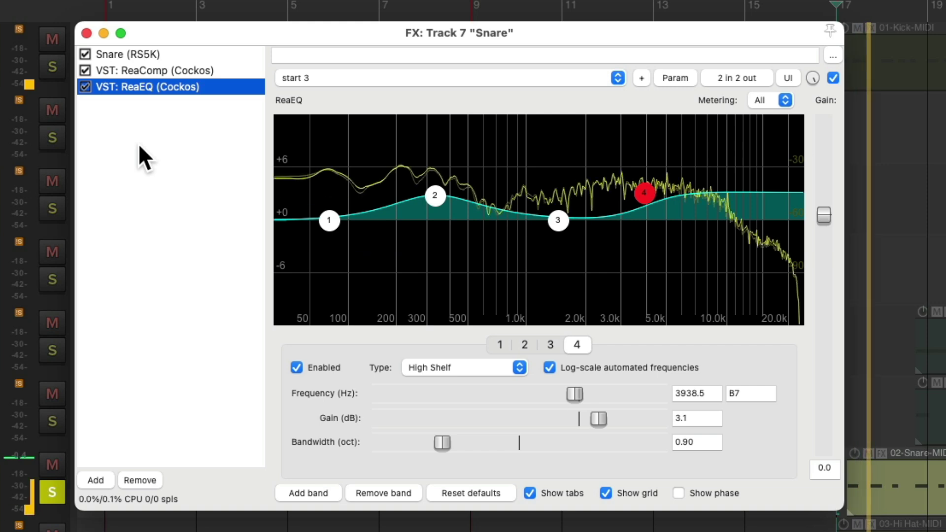
- Close the Snare FX window, unsolo the Snare, and play the full eleven-track mix
click(86, 33)
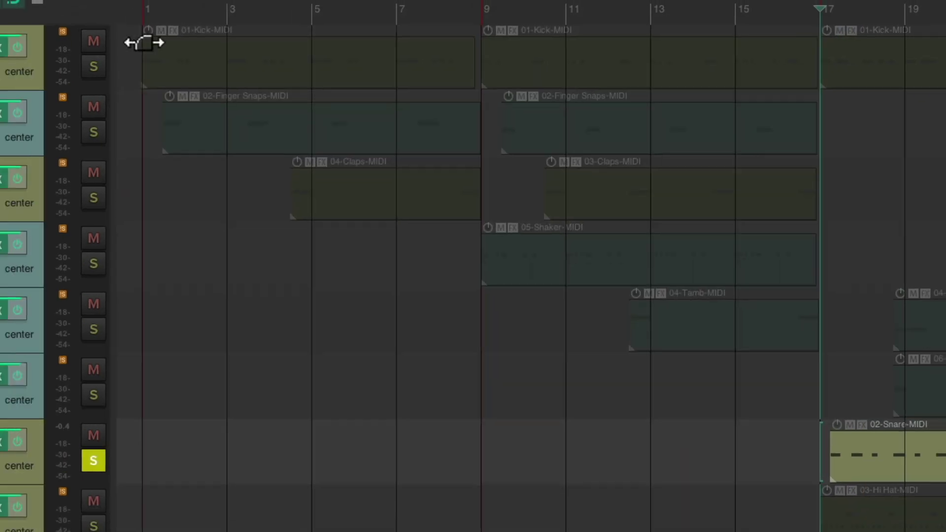
click(259, 335)
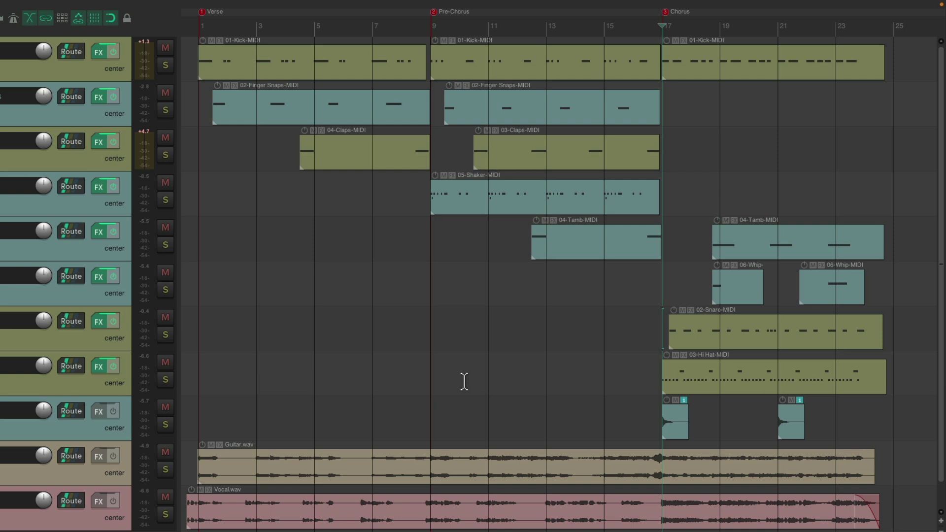
key(space)
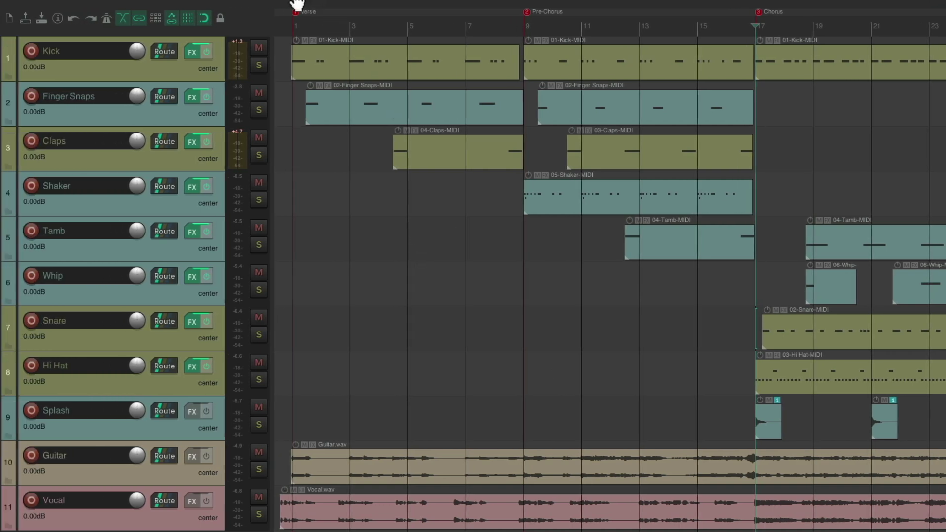
key(space)
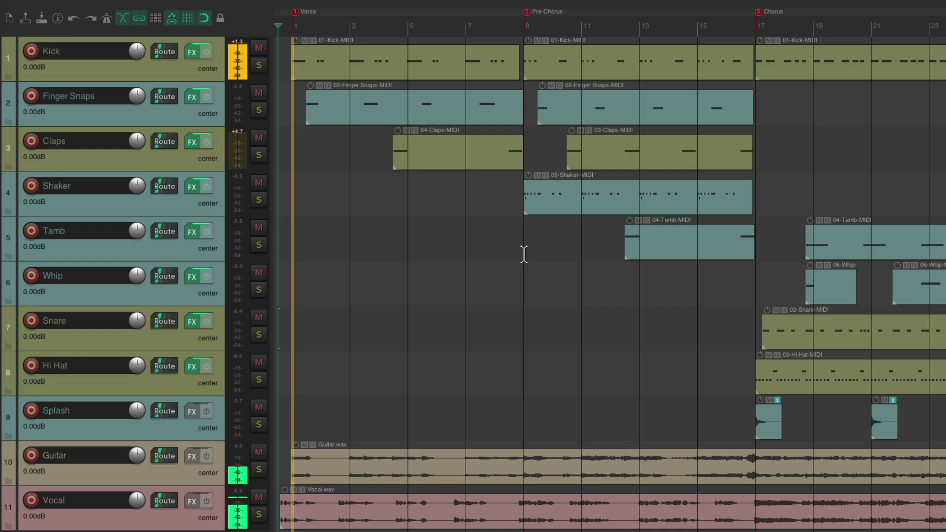